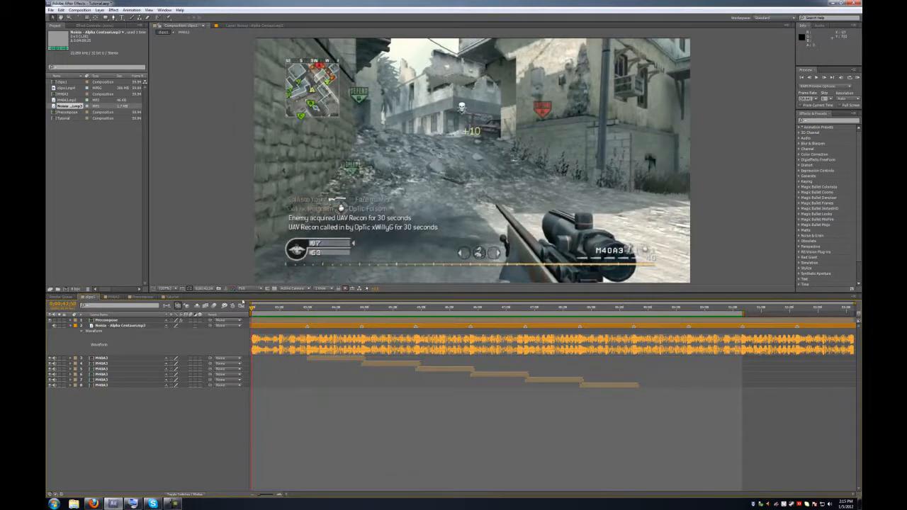
- Scrub and RAM-preview the clips1 comp, then switch to the empty Tutorial composition
{"action": "mouse_move", "coordinate": [252, 308]}
{"action": "left_mouse_down"}
{"action": "mouse_move", "coordinate": [293, 301]}
{"action": "mouse_move", "coordinate": [255, 307]}
{"action": "left_mouse_up"}
{"action": "left_click", "coordinate": [858, 79]}
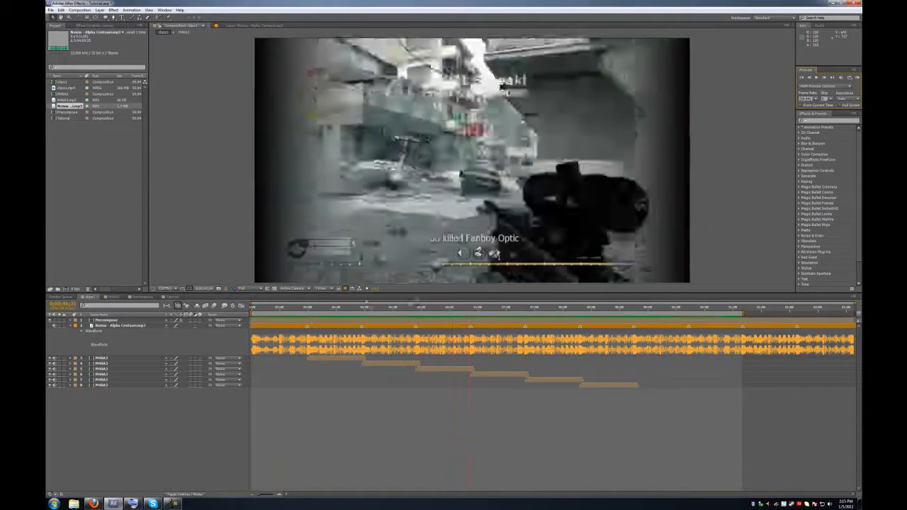
{"action": "left_click", "coordinate": [199, 315]}
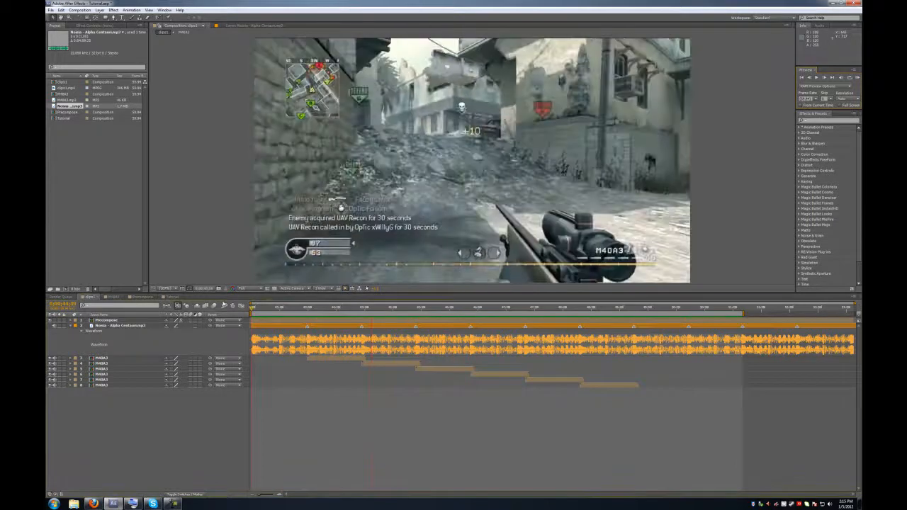
{"action": "left_click", "coordinate": [168, 299]}
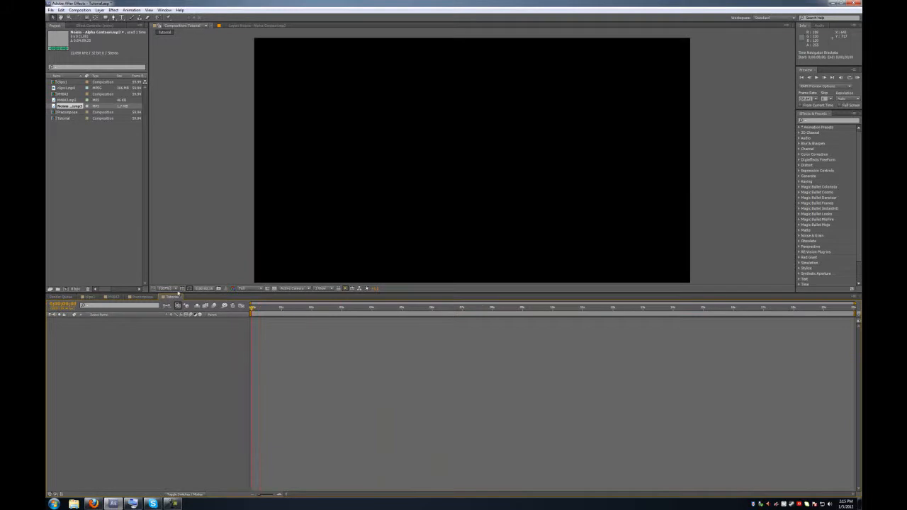
- Add Noisia - Alpha Centauri.mp3 to Tutorial and trim its in point to the loud section
{"action": "left_click_drag", "start_coordinate": [70, 108], "coordinate": [276, 334]}
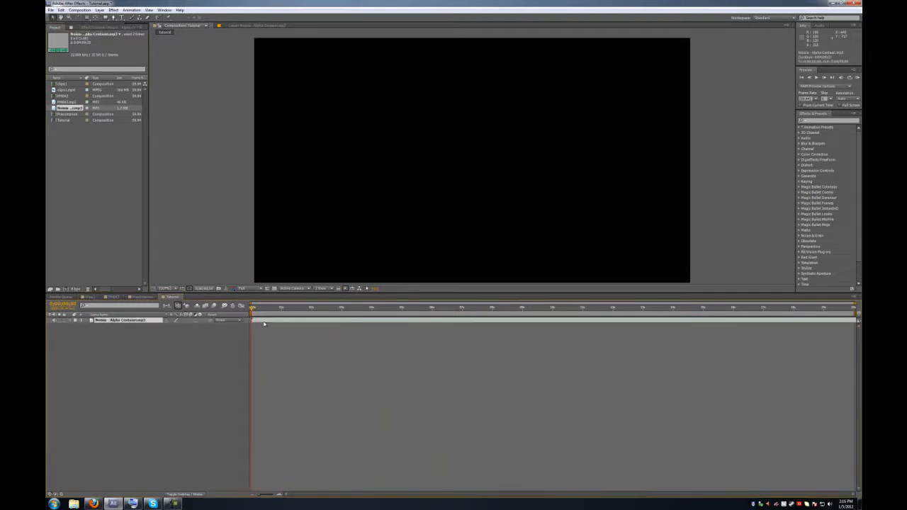
{"action": "key", "text": "l"}
{"action": "key", "text": "l"}
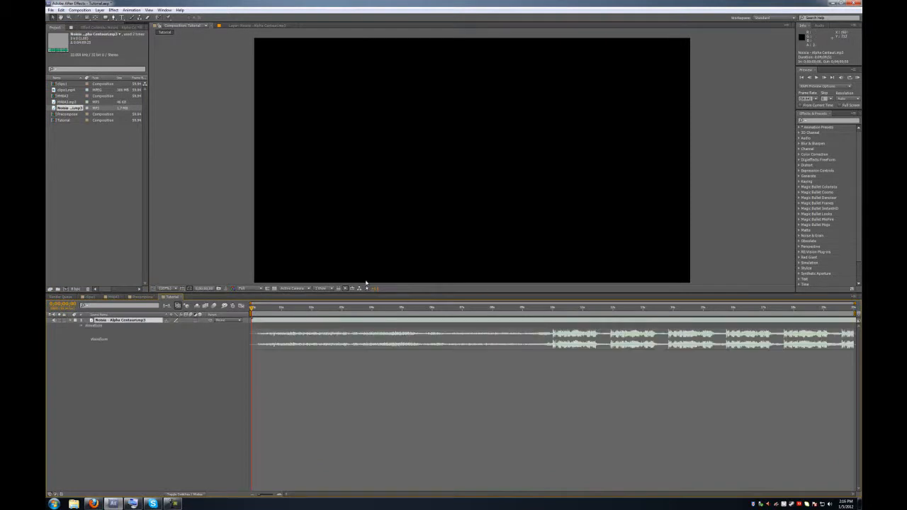
{"action": "double_click", "coordinate": [126, 320]}
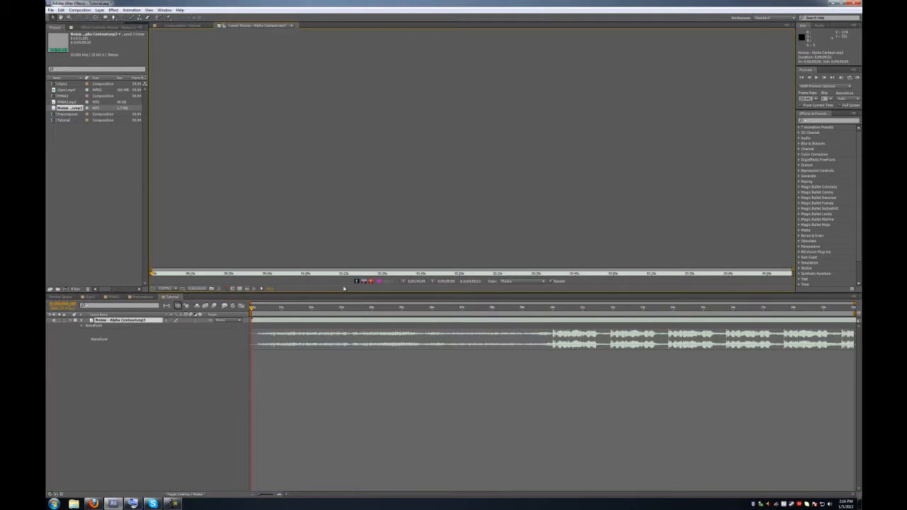
{"action": "left_click", "coordinate": [402, 281]}
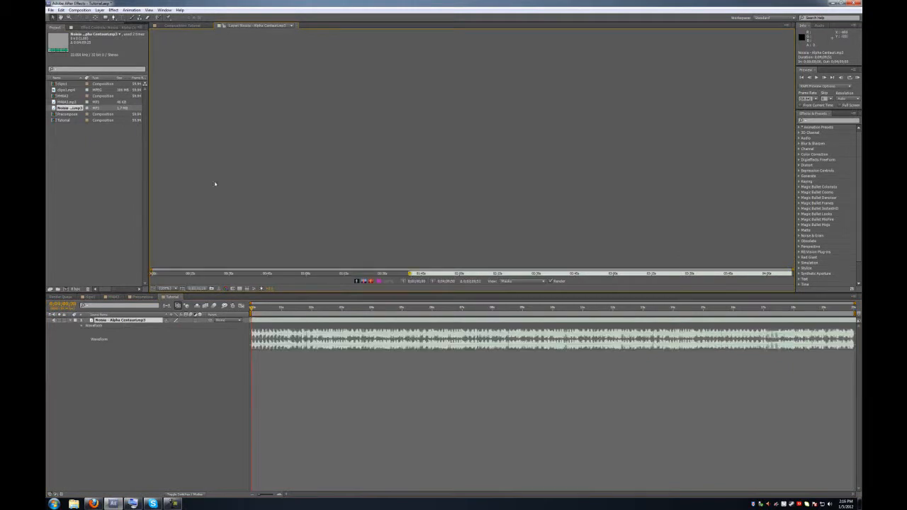
{"action": "left_click", "coordinate": [183, 26]}
- Trim the audio at about 0:01, slide the layer to start at 0:00, and zoom the timescale
{"action": "left_click", "coordinate": [288, 308]}
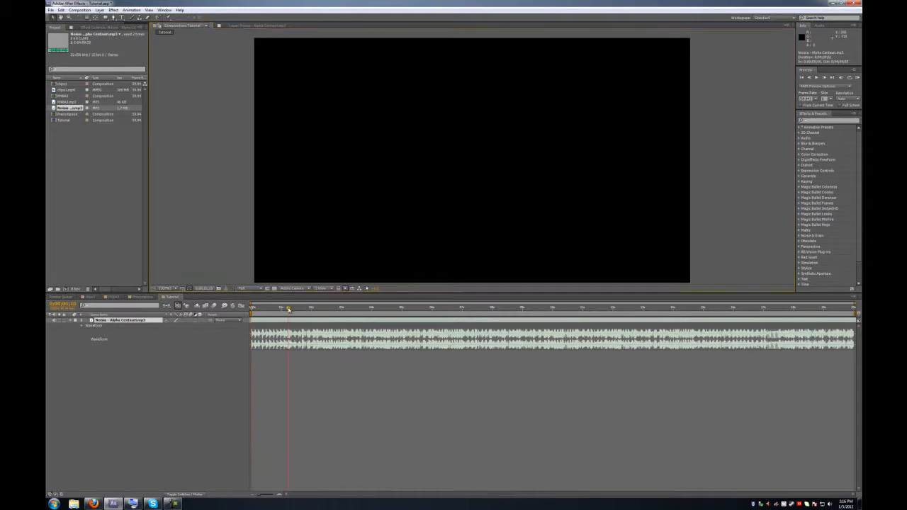
{"action": "key", "text": "bracketleft"}
{"action": "left_click_drag", "start_coordinate": [295, 321], "coordinate": [253, 360]}
{"action": "left_click", "coordinate": [253, 308]}
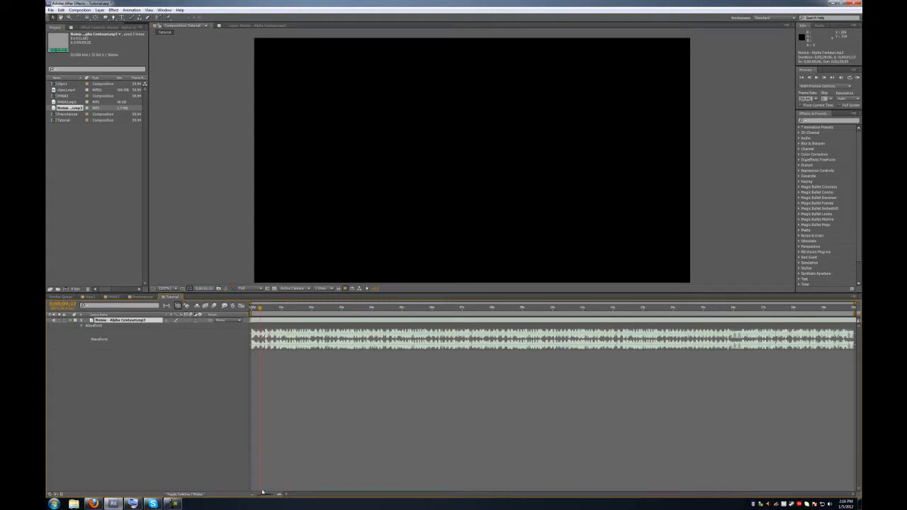
{"action": "left_click_drag", "start_coordinate": [263, 491], "coordinate": [268, 493]}
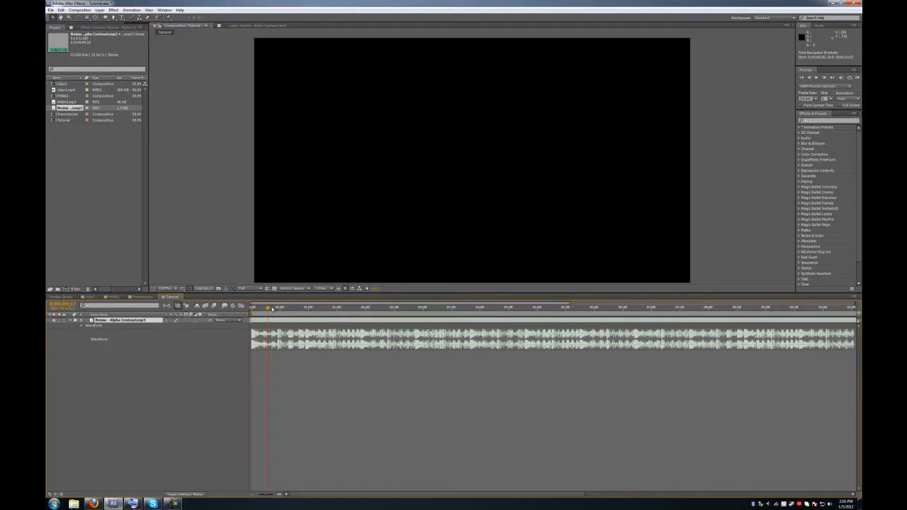
{"action": "left_click", "coordinate": [67, 89]}
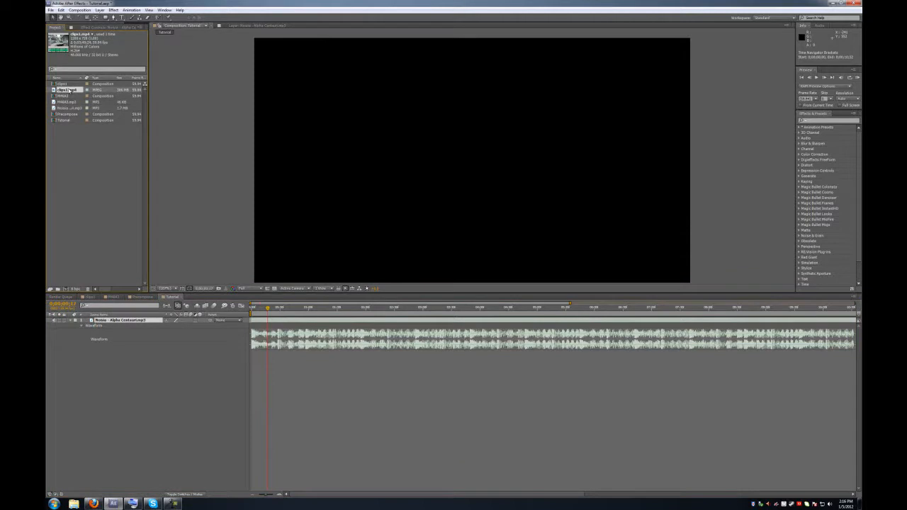
- Add clips1.mp4 at the composition start, stacked above the audio layer
{"action": "left_click_drag", "start_coordinate": [72, 90], "coordinate": [134, 357]}
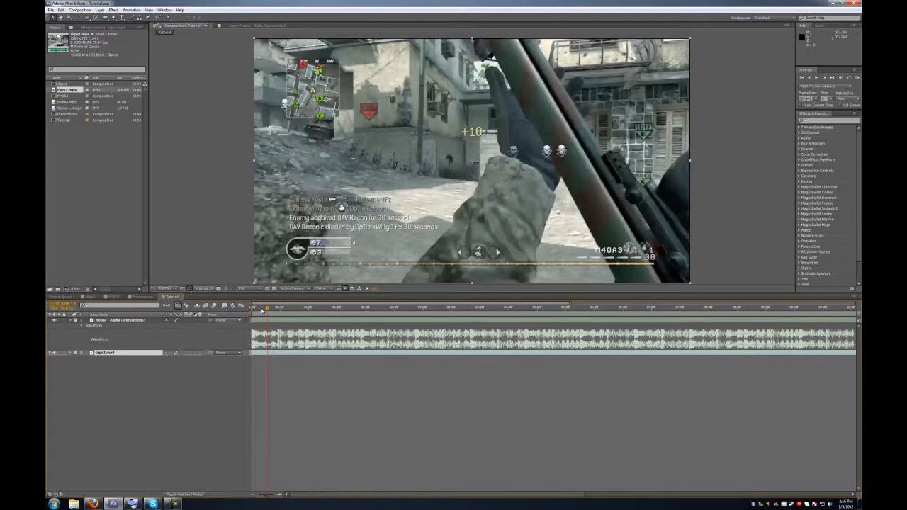
{"action": "left_click_drag", "start_coordinate": [261, 310], "coordinate": [247, 310]}
{"action": "left_click_drag", "start_coordinate": [114, 353], "coordinate": [112, 322]}
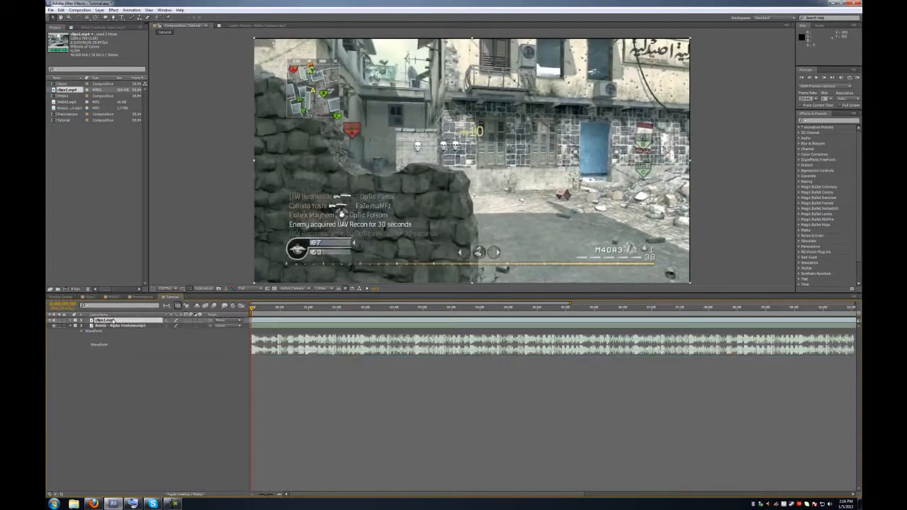
- Label the audio layer Orange and the clips1.mp4 layer Green
{"action": "right_click", "coordinate": [111, 326]}
{"action": "left_click", "coordinate": [75, 326]}
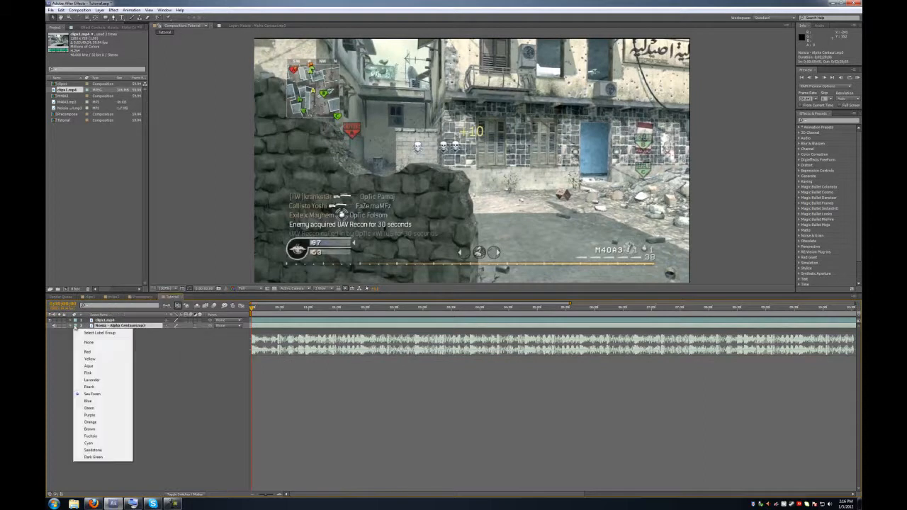
{"action": "left_click", "coordinate": [96, 421]}
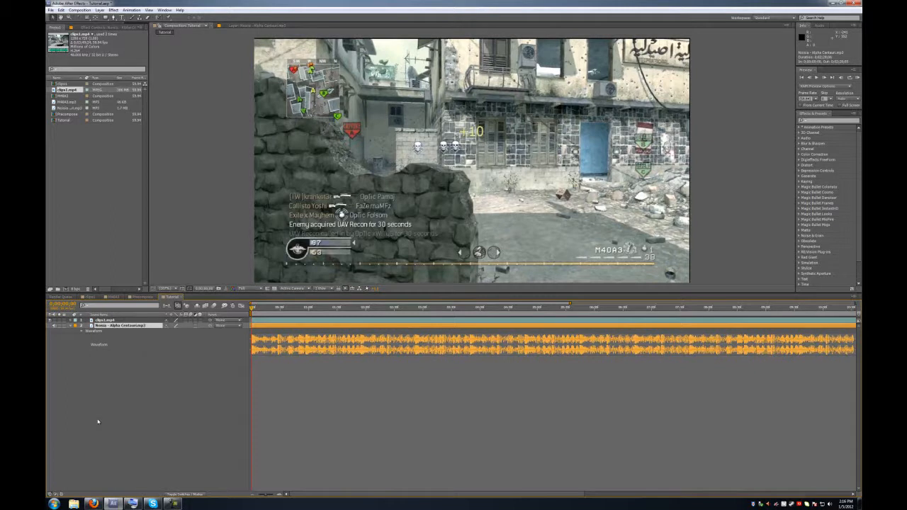
{"action": "left_click", "coordinate": [76, 321]}
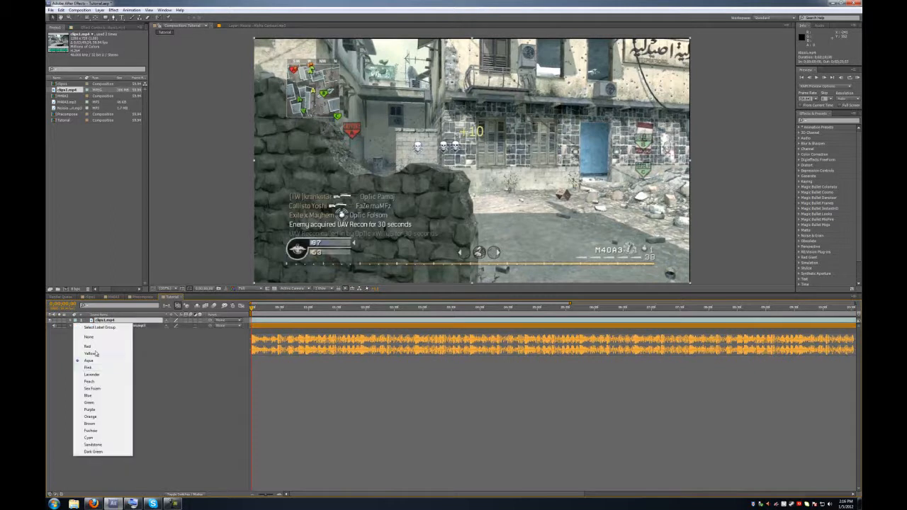
{"action": "left_click", "coordinate": [90, 402]}
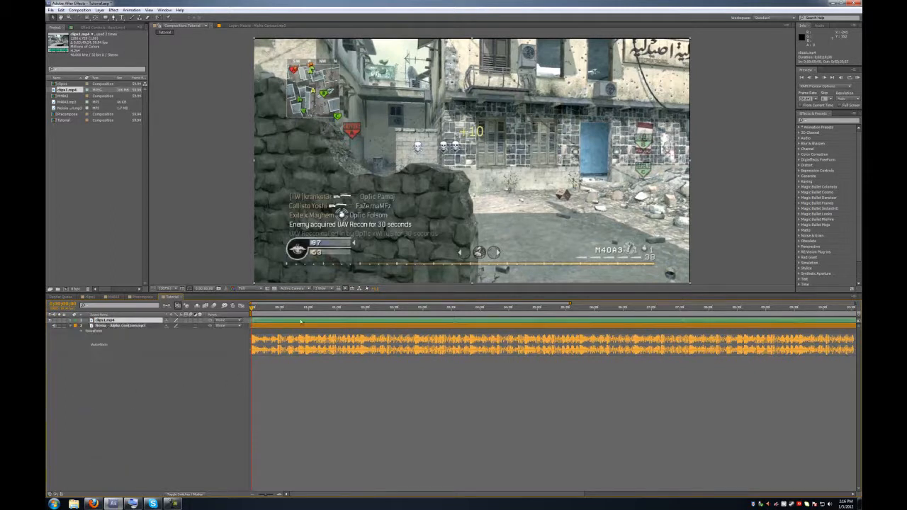
- Scrub through the gameplay clip, adjust its size in the frame, and return to the start
{"action": "left_click_drag", "start_coordinate": [291, 310], "coordinate": [113, 311]}
{"action": "left_click_drag", "start_coordinate": [289, 309], "coordinate": [422, 307]}
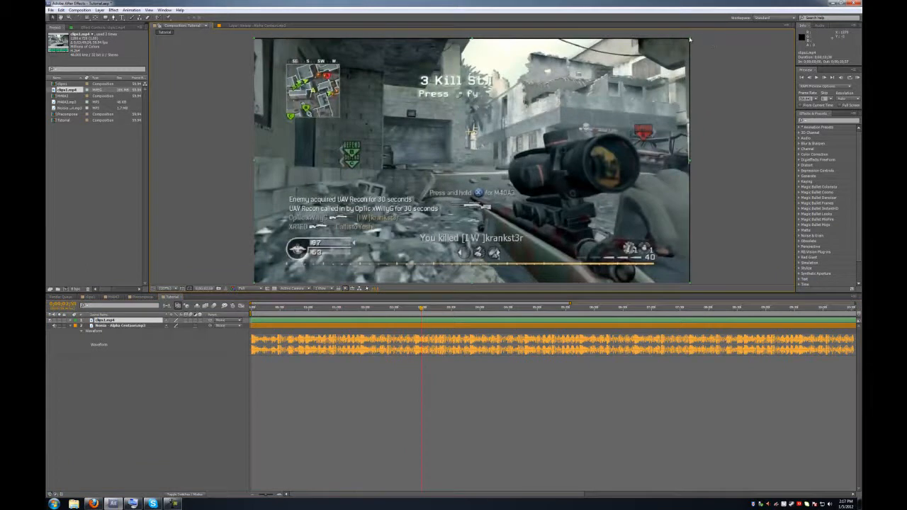
{"action": "left_click_drag", "start_coordinate": [690, 39], "coordinate": [691, 40]}
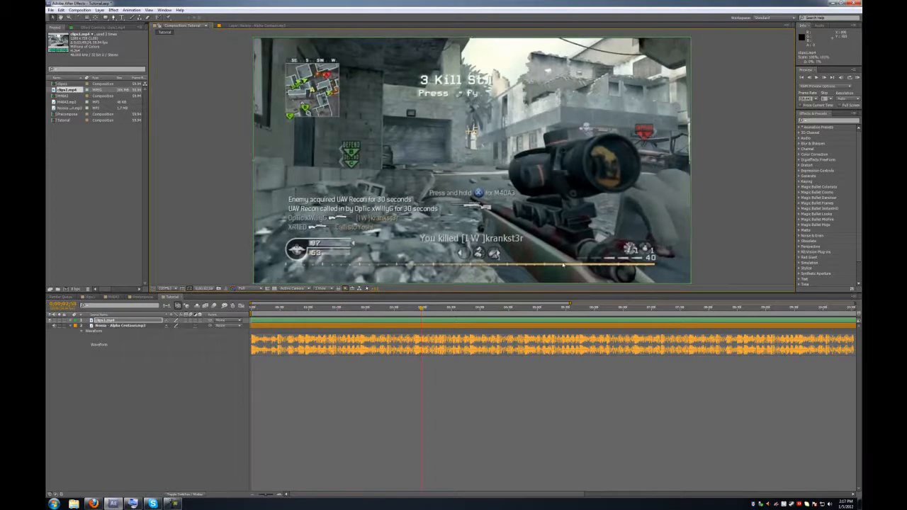
{"action": "left_click", "coordinate": [253, 309]}
- Preview the composition, then hide the gameplay video to hear the music on its own
{"action": "left_click", "coordinate": [256, 357]}
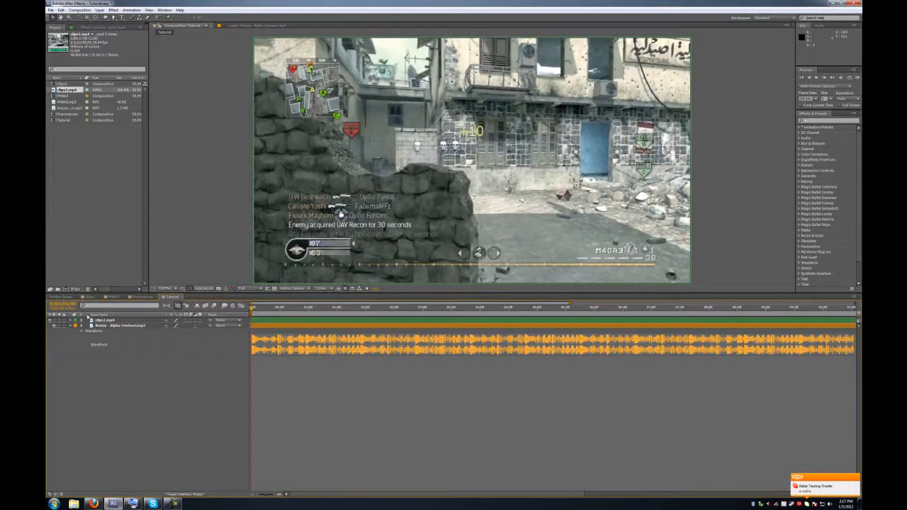
{"action": "left_click", "coordinate": [104, 320]}
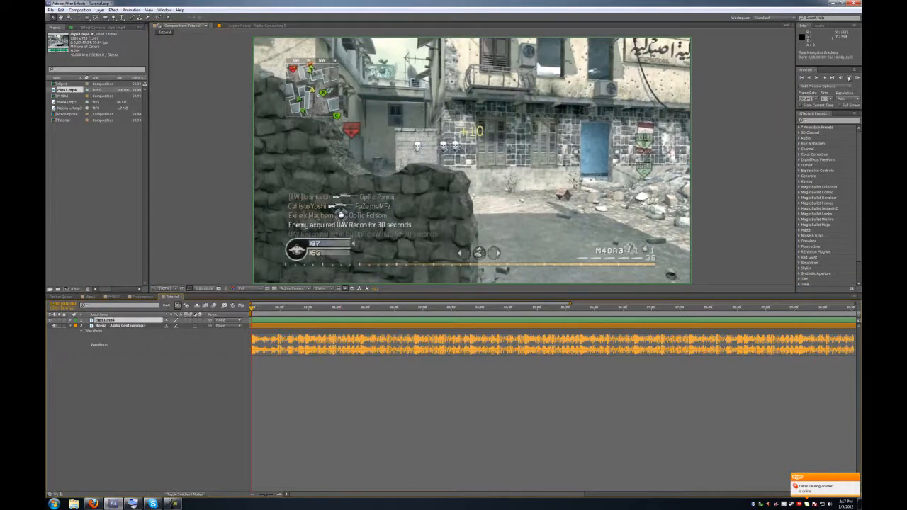
{"action": "left_click", "coordinate": [855, 77]}
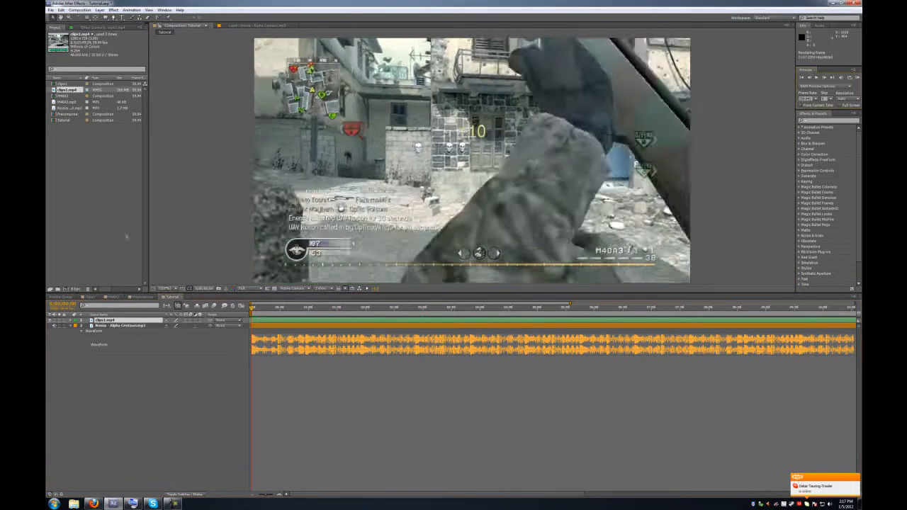
{"action": "left_click", "coordinate": [49, 321]}
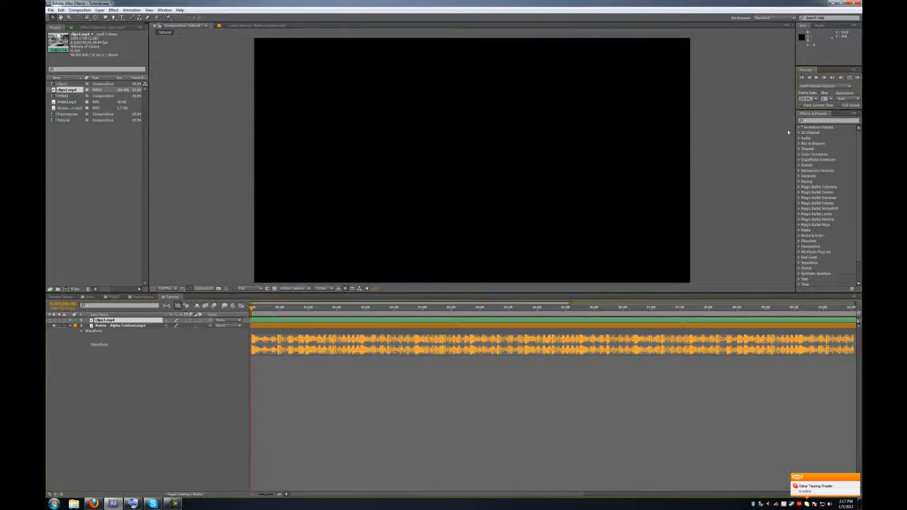
{"action": "left_click", "coordinate": [857, 77]}
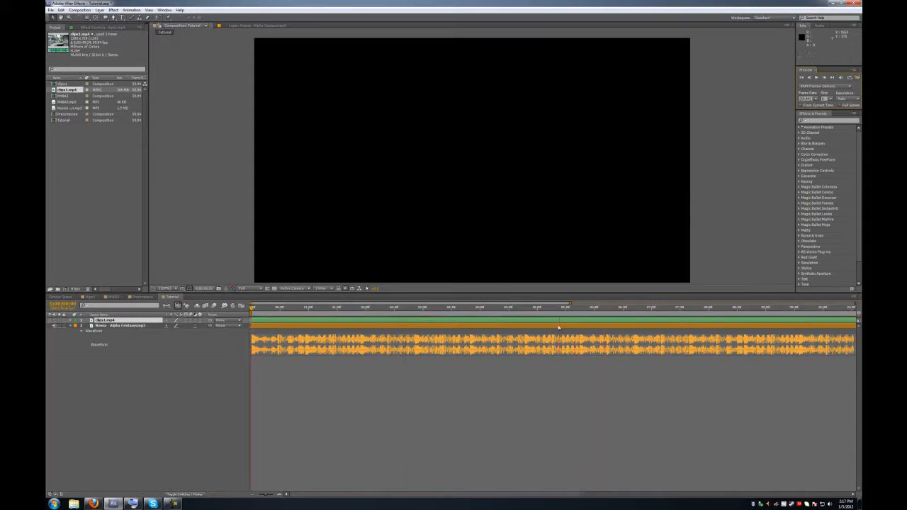
{"action": "left_click_drag", "start_coordinate": [588, 309], "coordinate": [581, 310]}
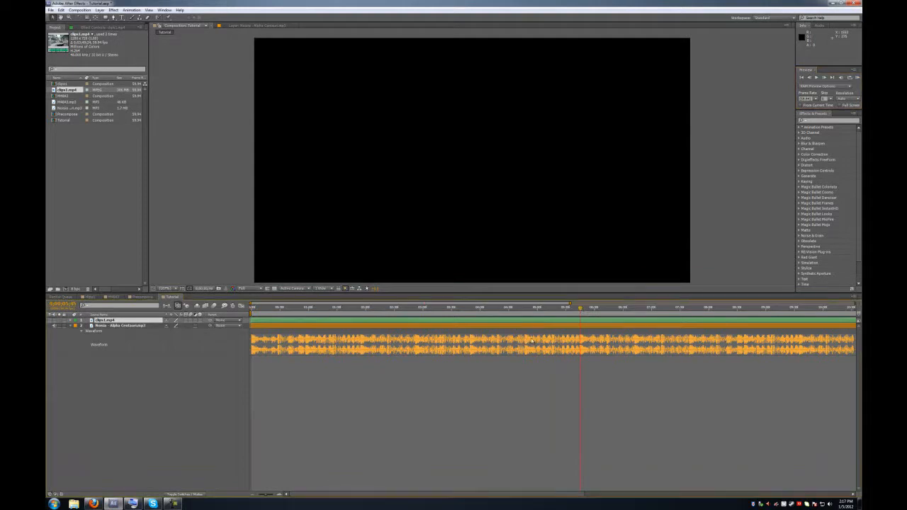
- Zoom the timeline in for finer timing and replay the music from the start
{"action": "left_click_drag", "start_coordinate": [268, 496], "coordinate": [271, 495]}
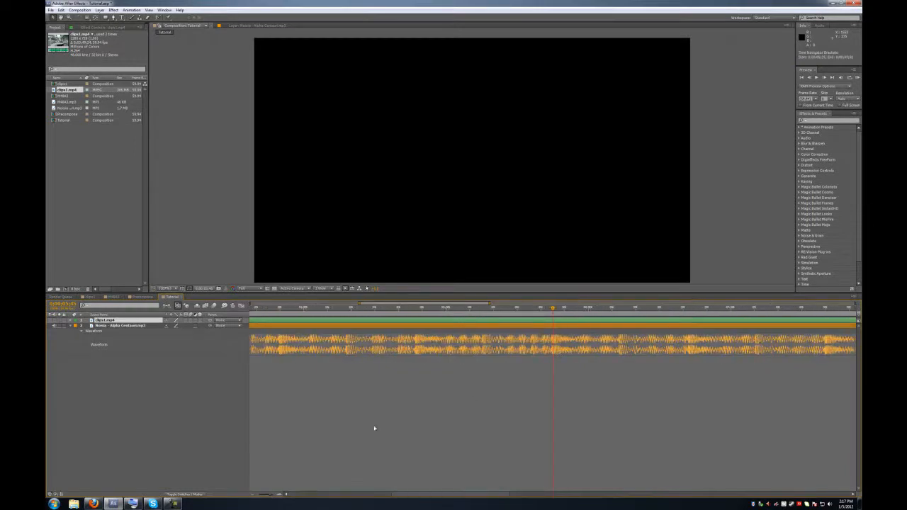
{"action": "left_click_drag", "start_coordinate": [266, 497], "coordinate": [273, 451]}
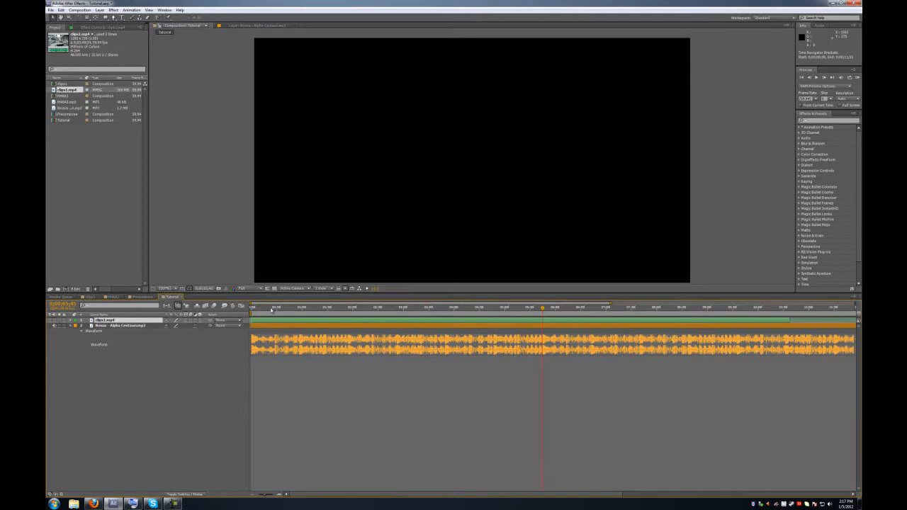
{"action": "left_click_drag", "start_coordinate": [271, 310], "coordinate": [243, 308]}
{"action": "left_click", "coordinate": [856, 78]}
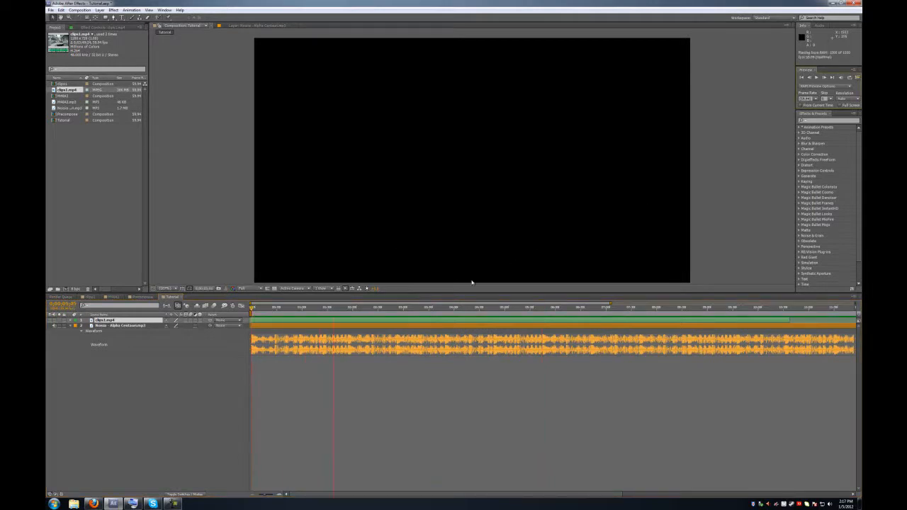
{"action": "left_click", "coordinate": [311, 326]}
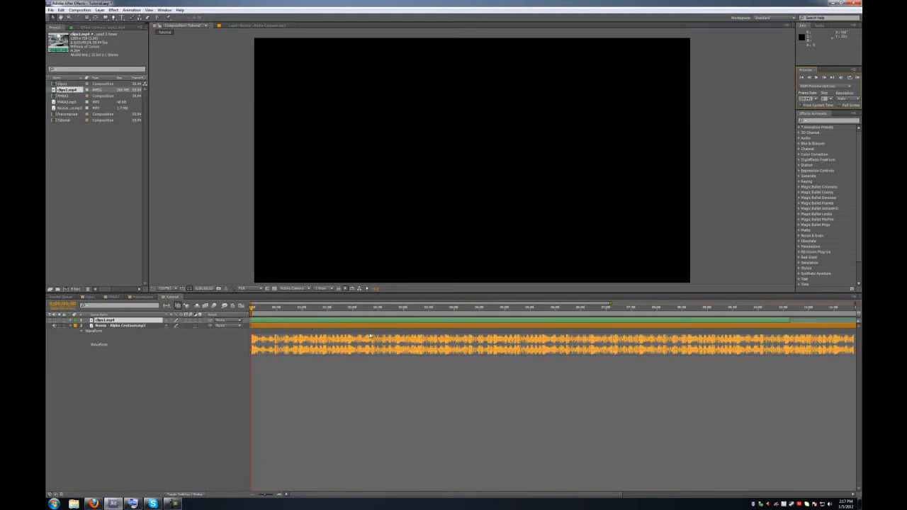
{"action": "left_click_drag", "start_coordinate": [276, 495], "coordinate": [268, 495]}
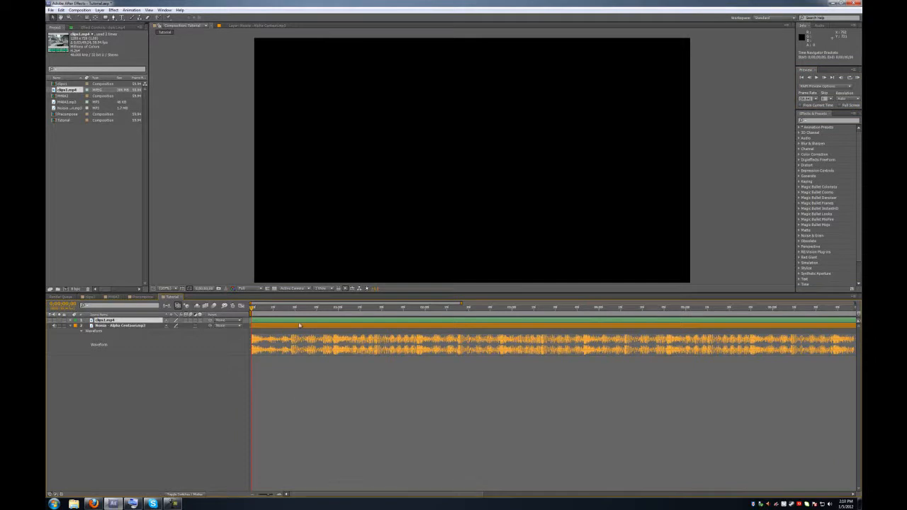
{"action": "left_click", "coordinate": [858, 78]}
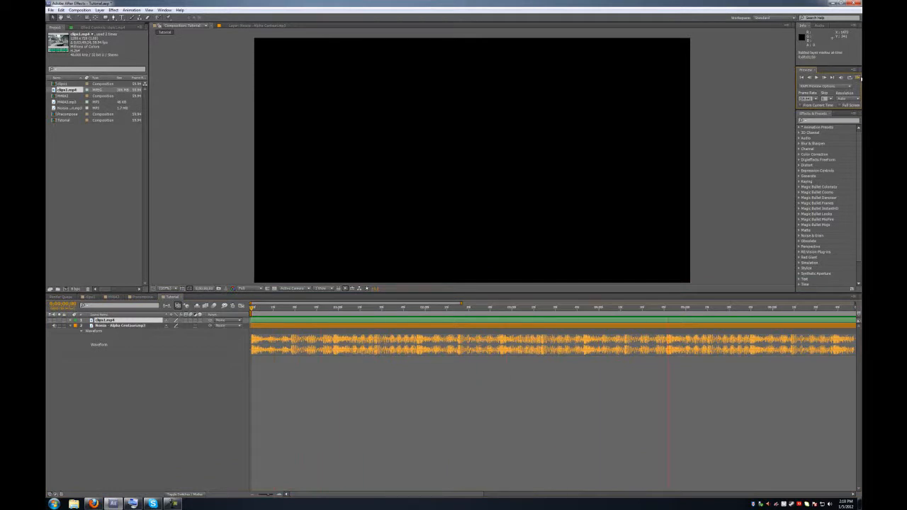
- Stop the preview, nudge the first beat marker onto its beat, and add a missing marker with *
{"action": "left_click", "coordinate": [859, 78]}
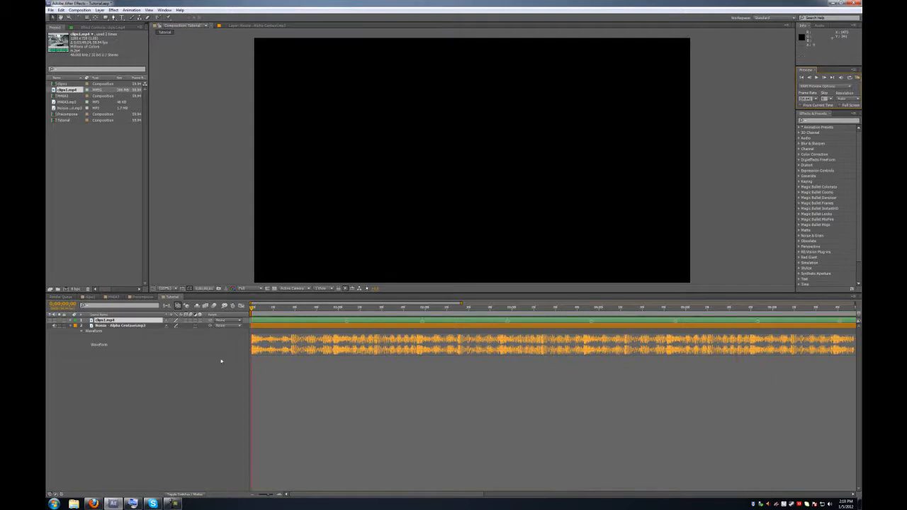
{"action": "left_click", "coordinate": [335, 309]}
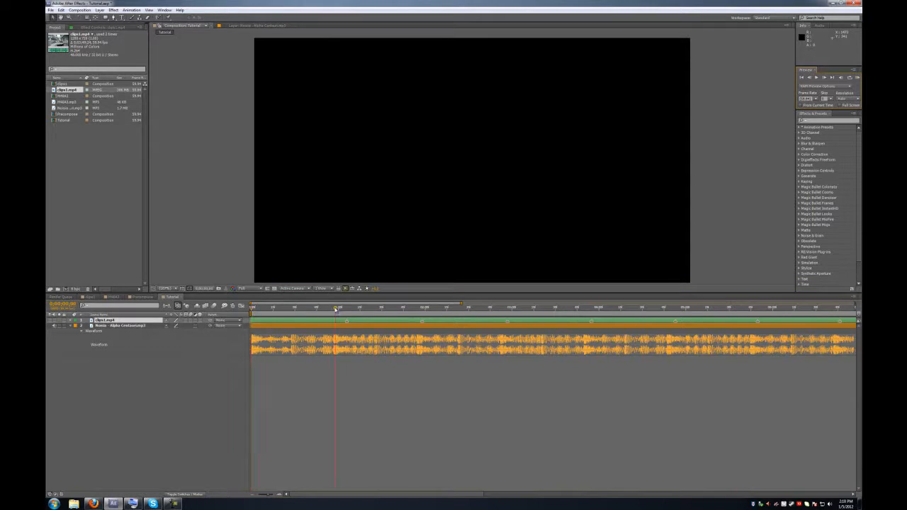
{"action": "left_click_drag", "start_coordinate": [347, 322], "coordinate": [338, 326]}
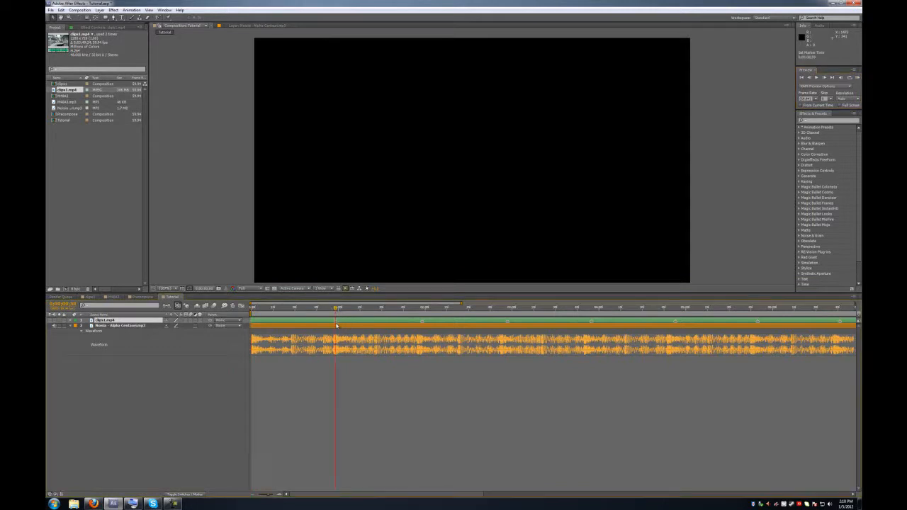
{"action": "left_click", "coordinate": [380, 396]}
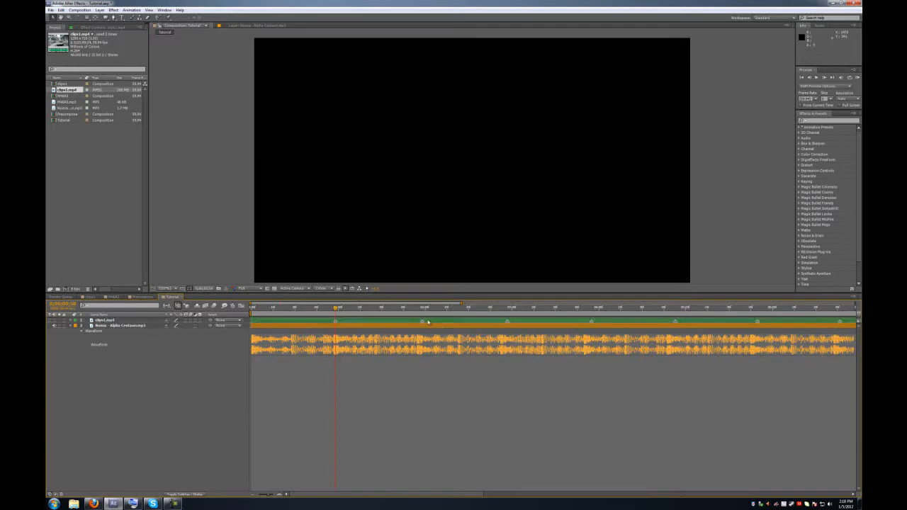
{"action": "left_click", "coordinate": [418, 310]}
{"action": "key", "text": "KP_Multiply"}
- Align the later layer markers with their beats and re-enable the gameplay video
{"action": "left_click", "coordinate": [446, 309]}
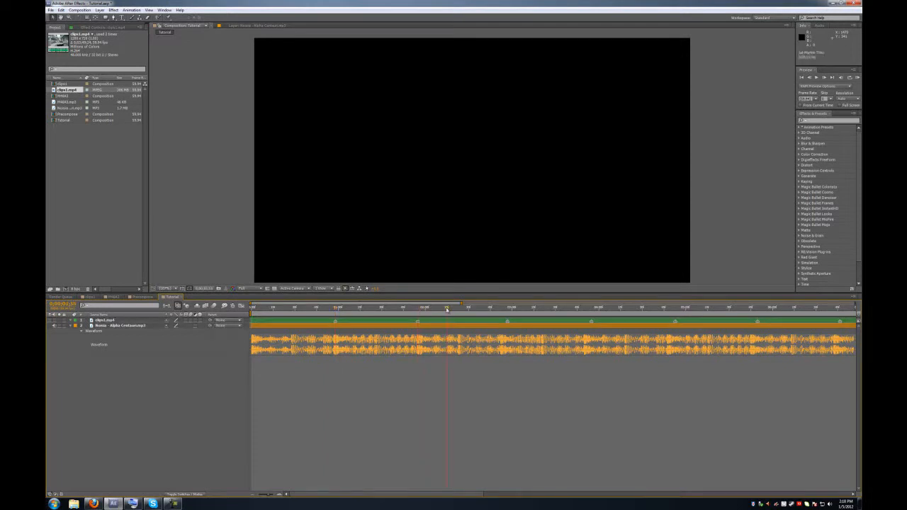
{"action": "left_click", "coordinate": [504, 310]}
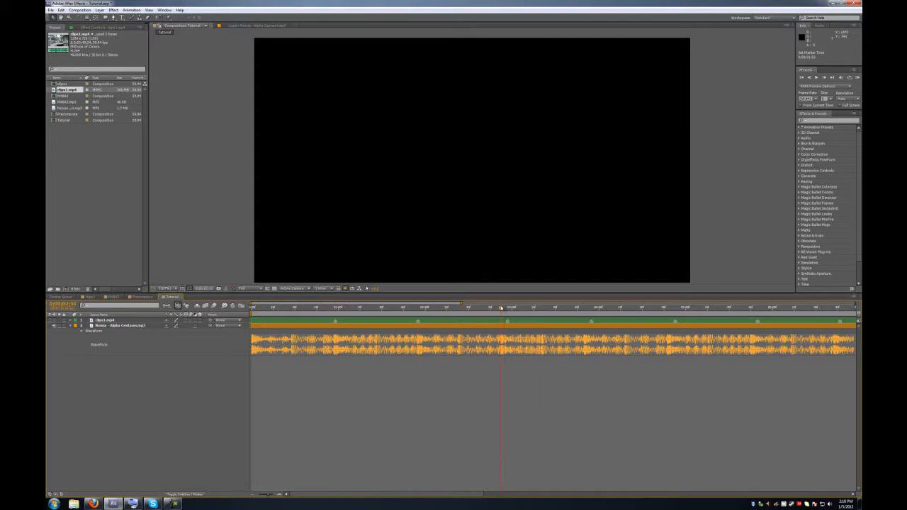
{"action": "mouse_move", "coordinate": [508, 322]}
{"action": "left_mouse_down"}
{"action": "mouse_move", "coordinate": [540, 312]}
{"action": "mouse_move", "coordinate": [585, 313]}
{"action": "mouse_move", "coordinate": [587, 324]}
{"action": "mouse_move", "coordinate": [609, 312]}
{"action": "mouse_move", "coordinate": [667, 313]}
{"action": "left_mouse_up"}
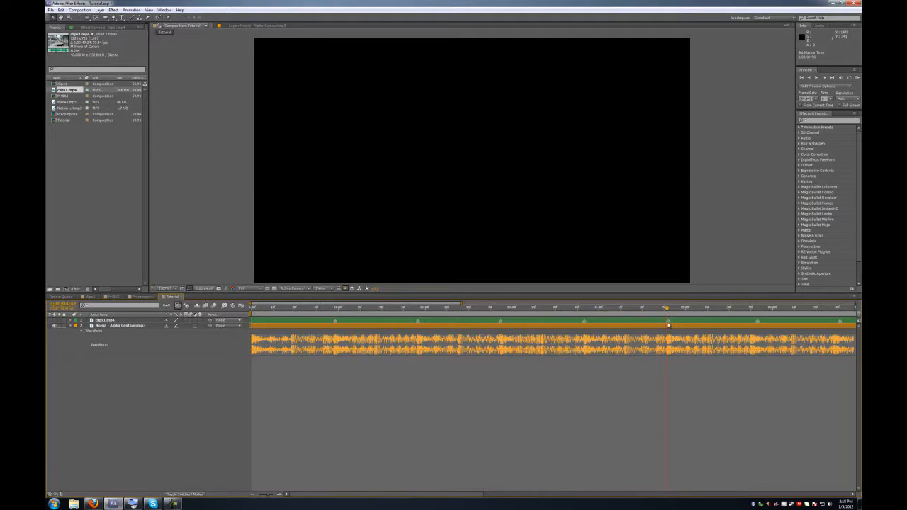
{"action": "left_click", "coordinate": [750, 309]}
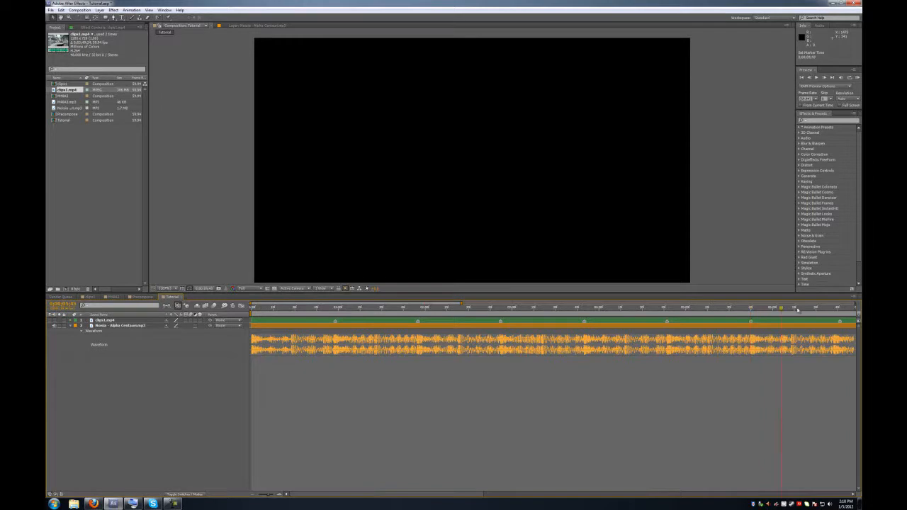
{"action": "left_click", "coordinate": [833, 309]}
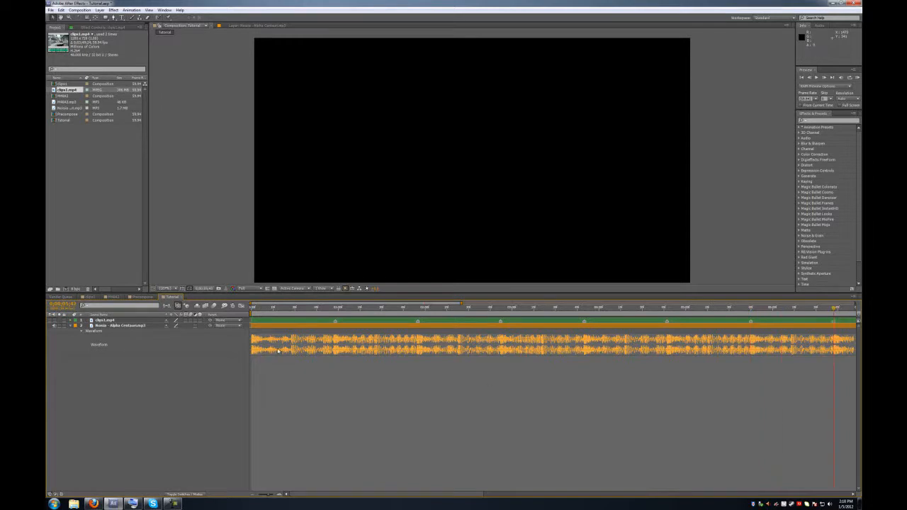
{"action": "left_click", "coordinate": [52, 320]}
{"action": "left_click", "coordinate": [135, 315]}
- Enable Time Remapping on the clips1.mp4 layer
{"action": "right_click", "coordinate": [120, 325]}
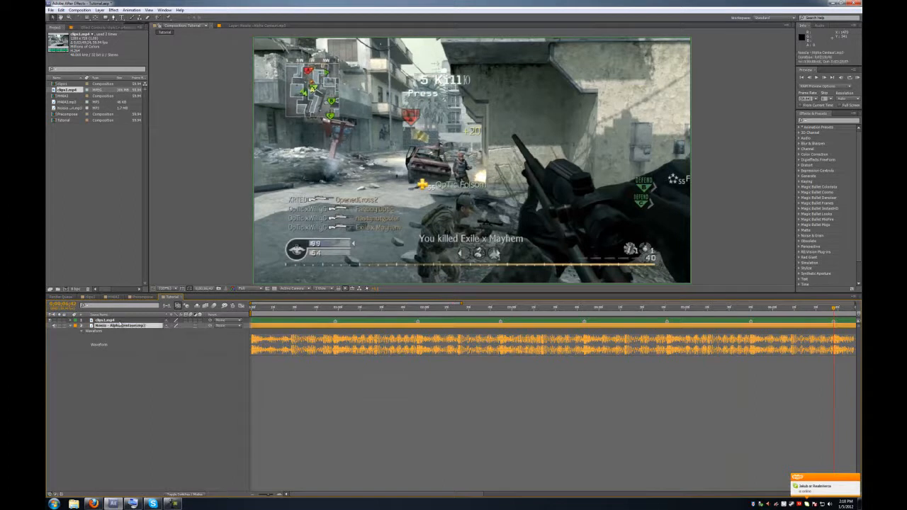
{"action": "mouse_move", "coordinate": [157, 135]}
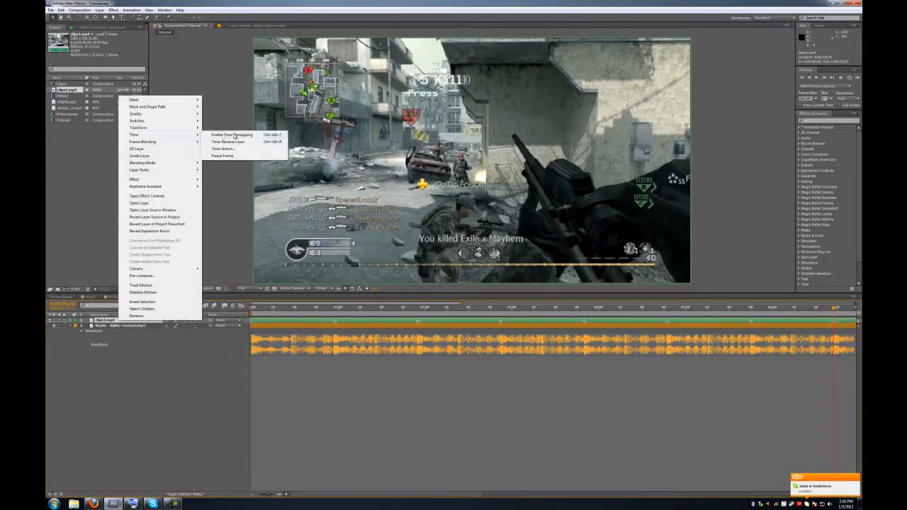
{"action": "left_click", "coordinate": [234, 135]}
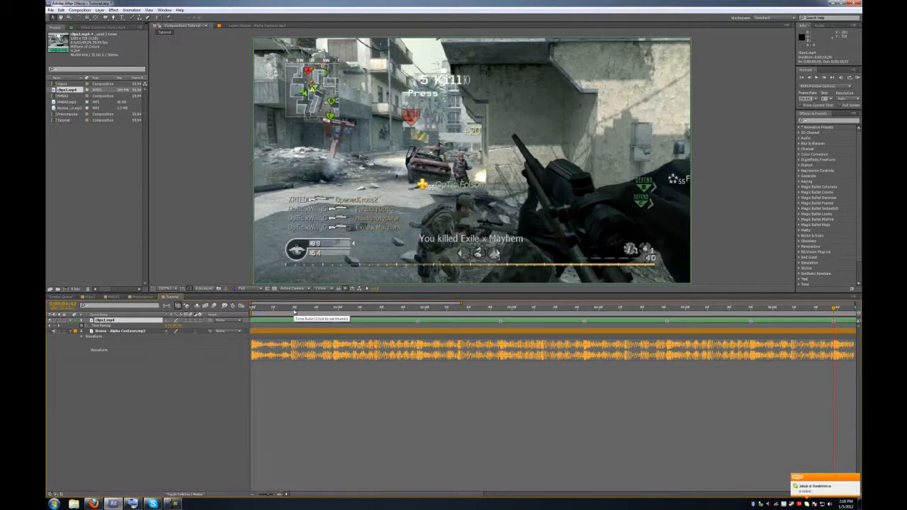
- Scrub through the gameplay to the scope-in moment and beyond
{"action": "left_click_drag", "start_coordinate": [294, 310], "coordinate": [388, 296]}
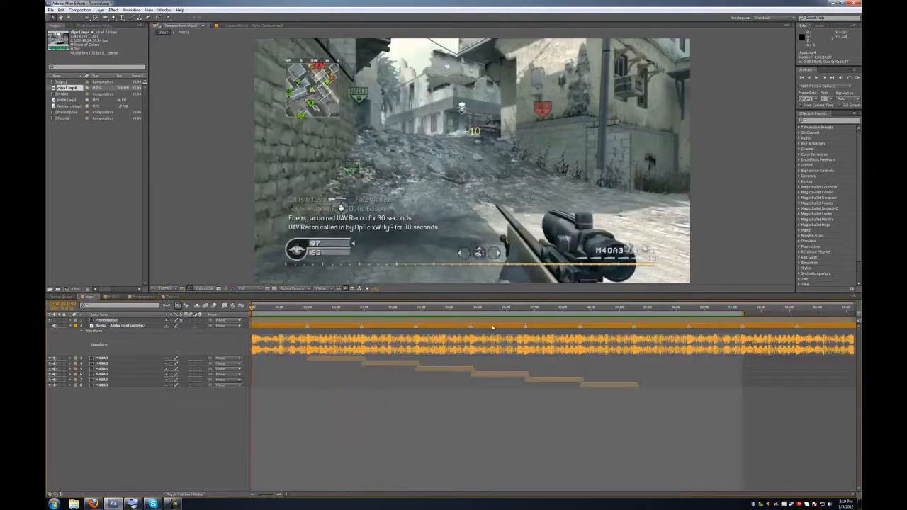
{"action": "left_click_drag", "start_coordinate": [336, 310], "coordinate": [250, 309]}
{"action": "left_click", "coordinate": [173, 296]}
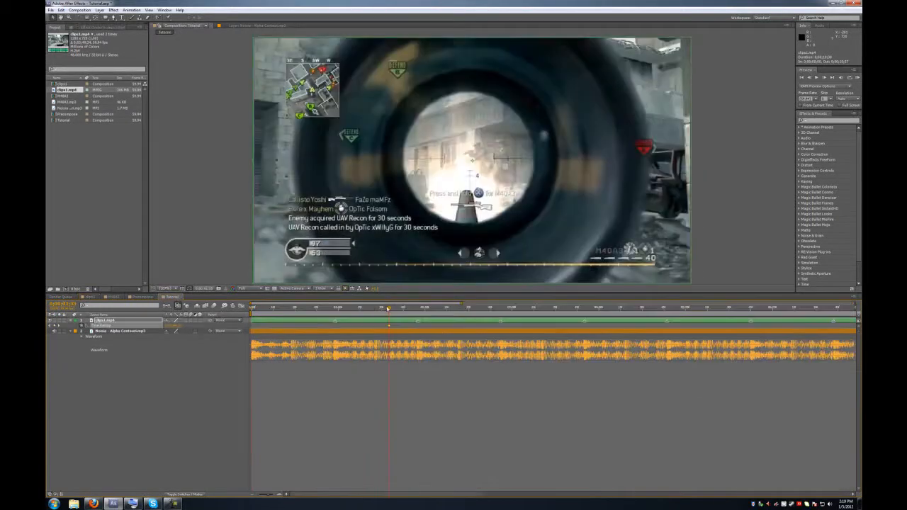
{"action": "left_click_drag", "start_coordinate": [389, 309], "coordinate": [479, 307]}
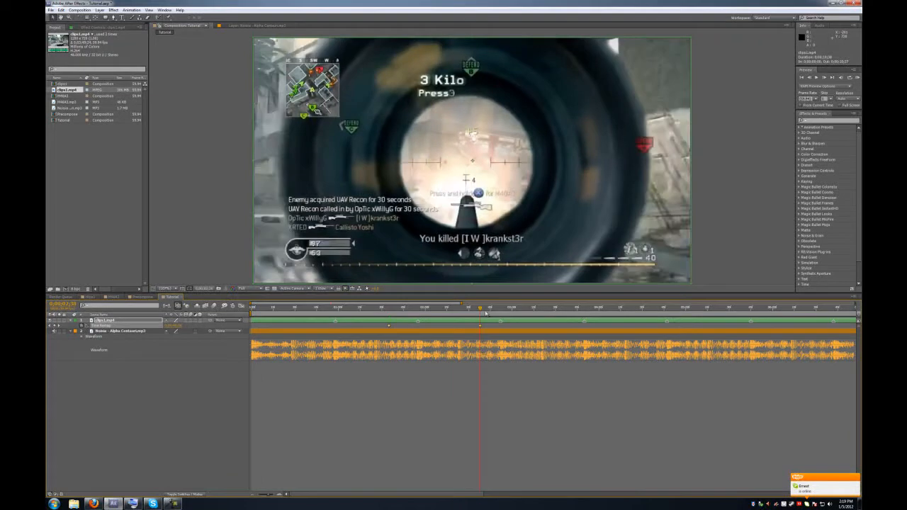
{"action": "left_click_drag", "start_coordinate": [494, 308], "coordinate": [585, 307]}
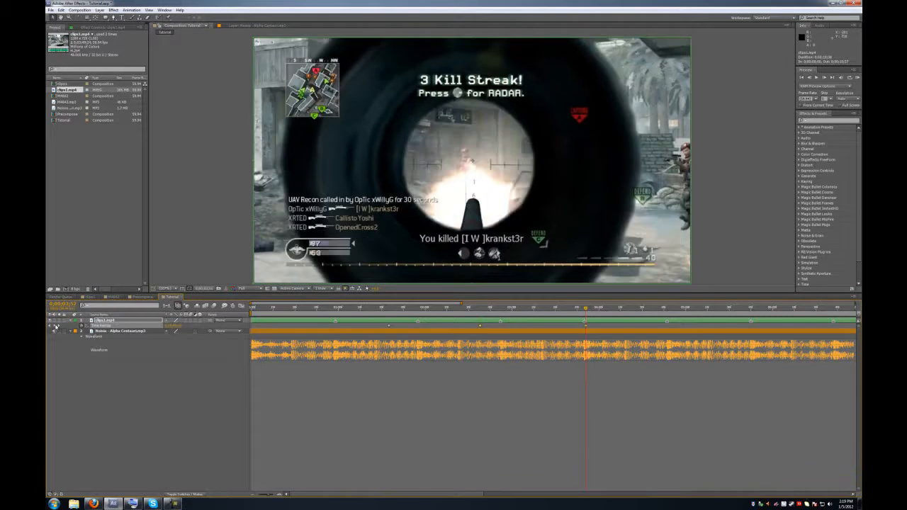
{"action": "left_click_drag", "start_coordinate": [621, 309], "coordinate": [674, 309]}
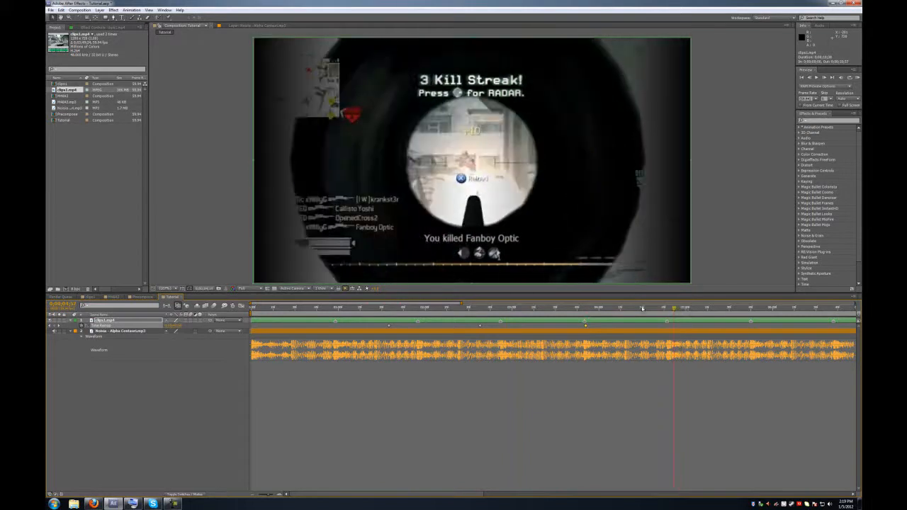
- Review existing Time Remap keyframes and add one at the sniper-scope moment
{"action": "left_click", "coordinate": [55, 326]}
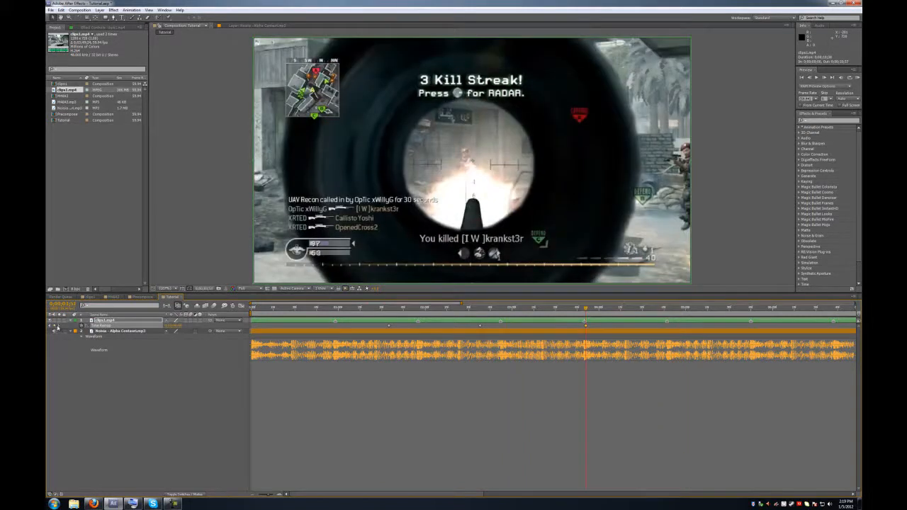
{"action": "left_click", "coordinate": [58, 326]}
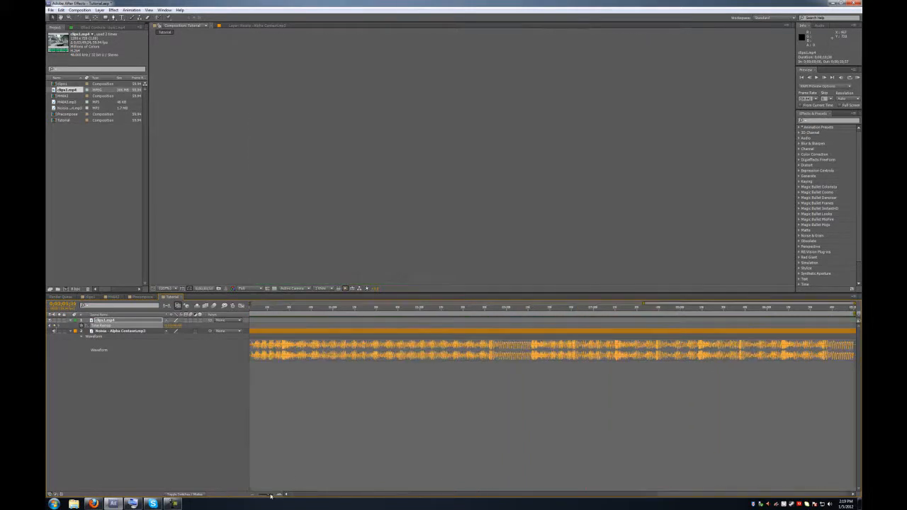
{"action": "left_click_drag", "start_coordinate": [271, 496], "coordinate": [262, 495]}
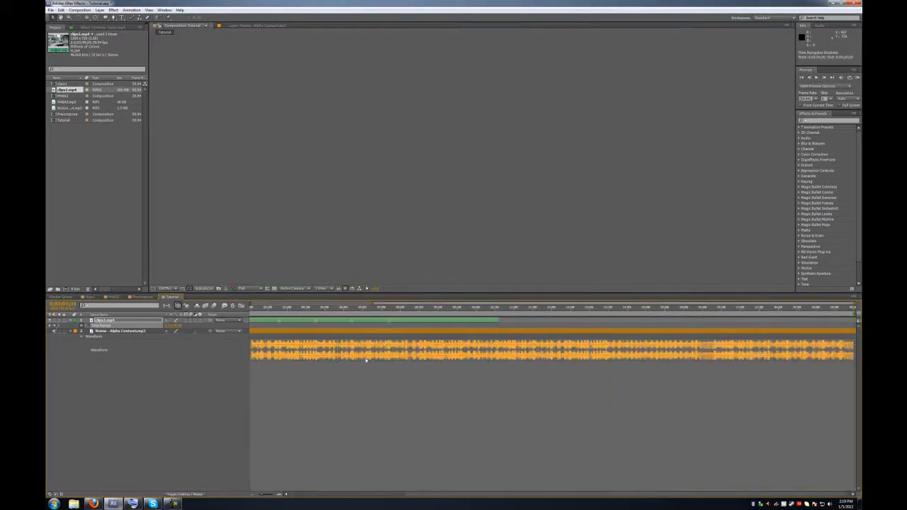
{"action": "left_click_drag", "start_coordinate": [413, 309], "coordinate": [374, 311]}
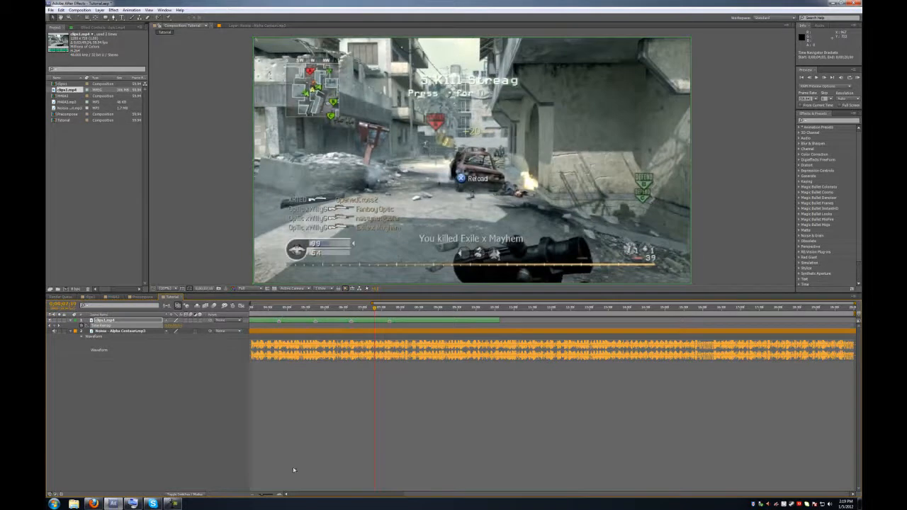
{"action": "left_click_drag", "start_coordinate": [415, 497], "coordinate": [341, 496]}
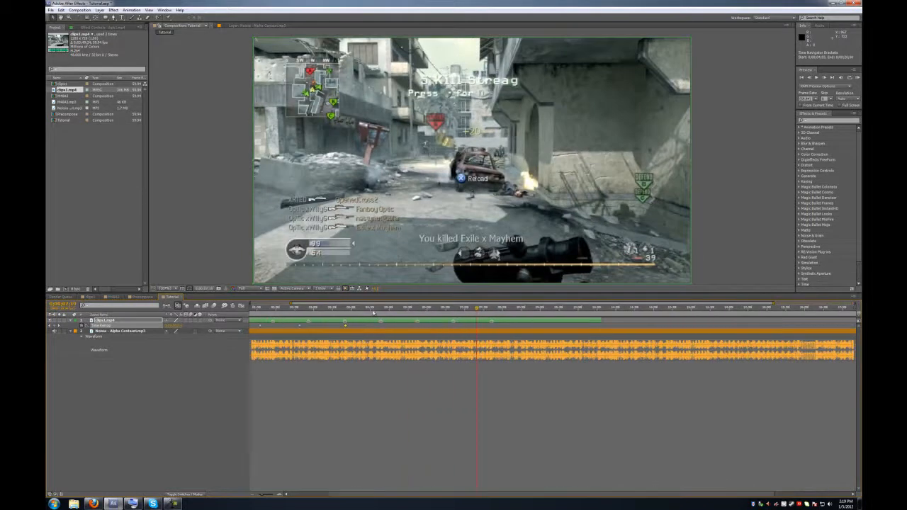
{"action": "left_click", "coordinate": [368, 310]}
{"action": "left_click_drag", "start_coordinate": [369, 310], "coordinate": [386, 313]}
{"action": "left_click", "coordinate": [55, 326]}
- Zoom in around the keyframes and scrub ahead to the next kill
{"action": "left_click", "coordinate": [267, 494]}
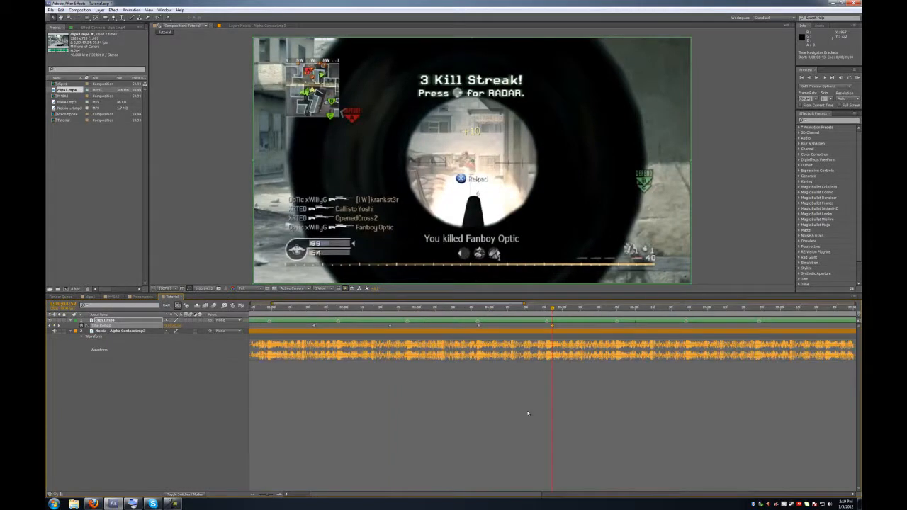
{"action": "left_click", "coordinate": [629, 312]}
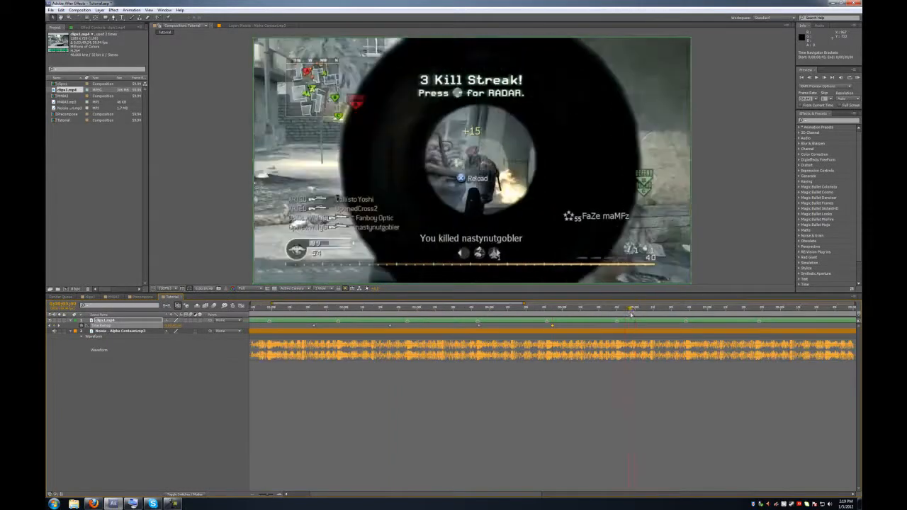
{"action": "left_click_drag", "start_coordinate": [652, 310], "coordinate": [753, 309]}
- Add a keyframe at the kill, then snap the first two Time Remap keyframes to beat markers
{"action": "left_click", "coordinate": [59, 325]}
{"action": "left_click_drag", "start_coordinate": [268, 495], "coordinate": [267, 495]}
{"action": "left_click_drag", "start_coordinate": [371, 497], "coordinate": [283, 498]}
{"action": "left_click", "coordinate": [307, 307]}
{"action": "left_click_drag", "start_coordinate": [342, 326], "coordinate": [306, 328]}
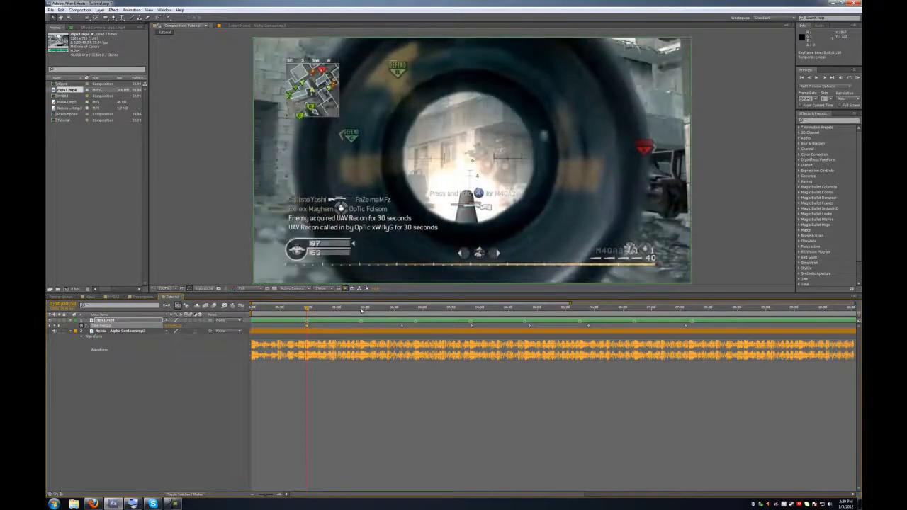
{"action": "left_click", "coordinate": [362, 309]}
{"action": "left_click_drag", "start_coordinate": [402, 327], "coordinate": [361, 331]}
- Snap the remaining Time Remap keyframes onto their beat markers and preview the retimed clip
{"action": "left_click_drag", "start_coordinate": [410, 304], "coordinate": [411, 307]}
{"action": "left_click", "coordinate": [412, 308]}
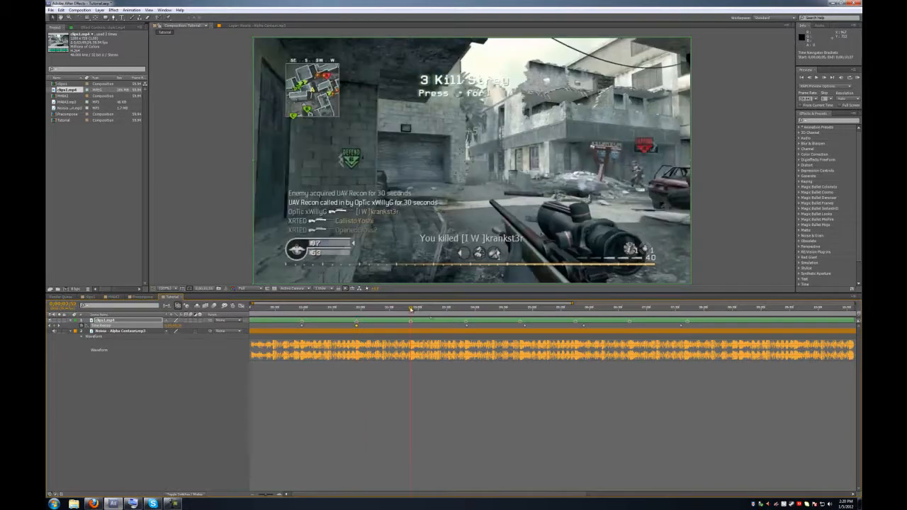
{"action": "left_click_drag", "start_coordinate": [466, 326], "coordinate": [412, 331]}
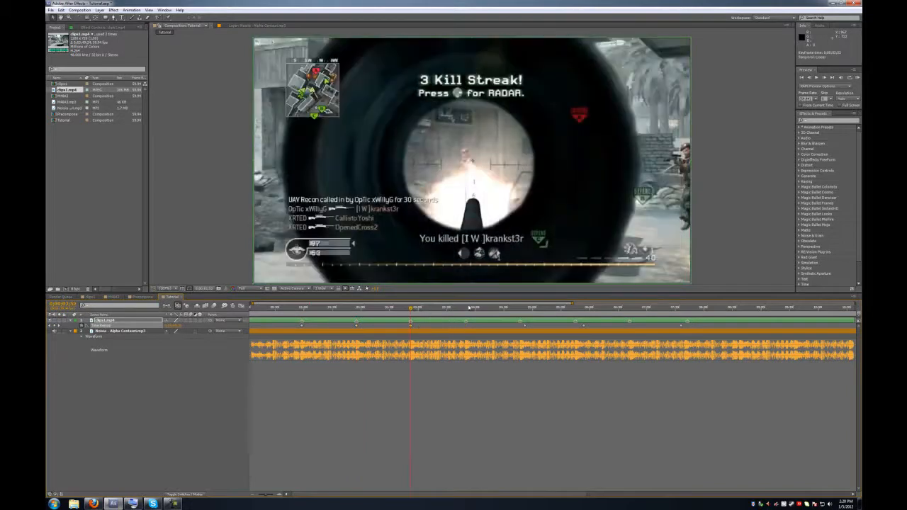
{"action": "left_click", "coordinate": [466, 308]}
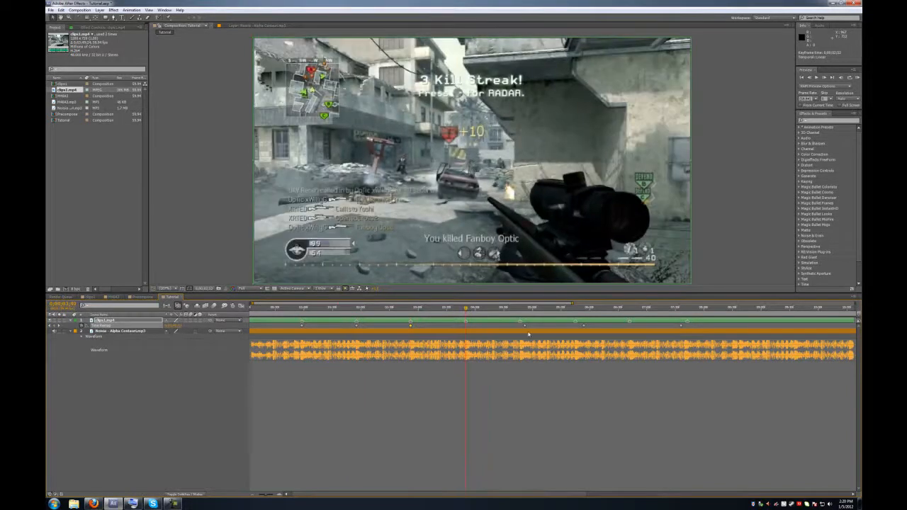
{"action": "left_click_drag", "start_coordinate": [523, 327], "coordinate": [468, 333]}
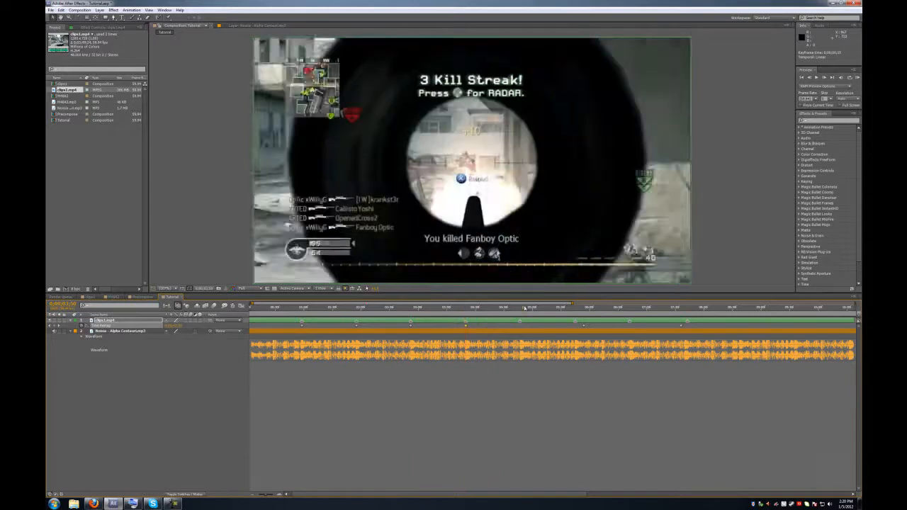
{"action": "left_click", "coordinate": [519, 308]}
{"action": "left_click_drag", "start_coordinate": [584, 326], "coordinate": [521, 330]}
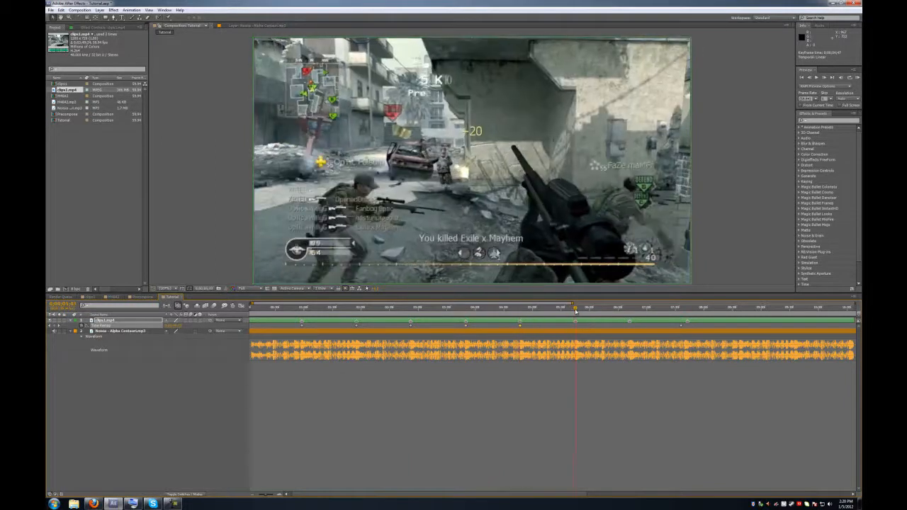
{"action": "left_click_drag", "start_coordinate": [681, 326], "coordinate": [586, 330]}
{"action": "left_click", "coordinate": [564, 357]}
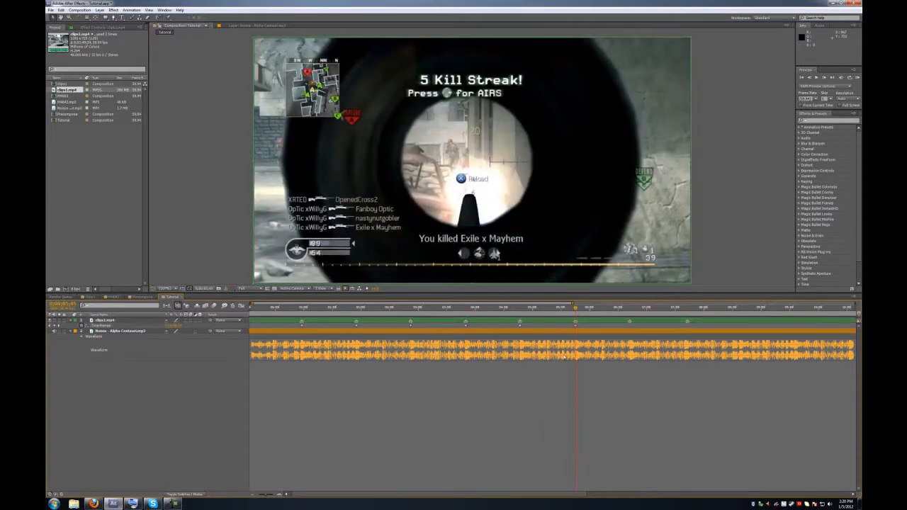
{"action": "left_click", "coordinate": [858, 78]}
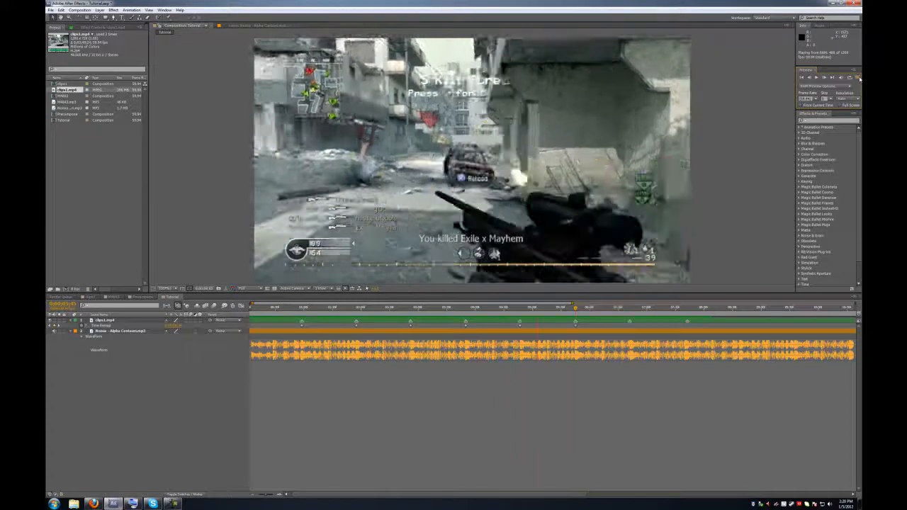
- Stop the RAM preview with the spacebar and return to the start of the composition
{"action": "key", "text": "space"}
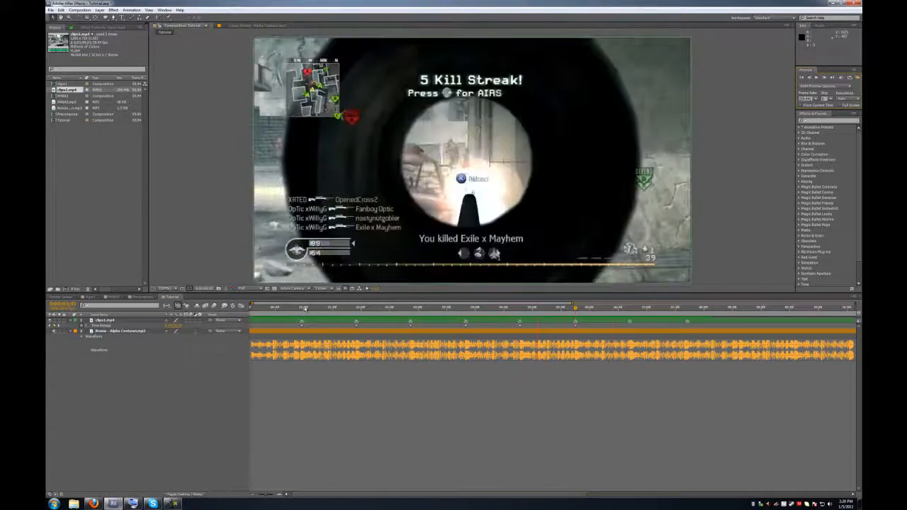
{"action": "left_click_drag", "start_coordinate": [261, 308], "coordinate": [301, 297]}
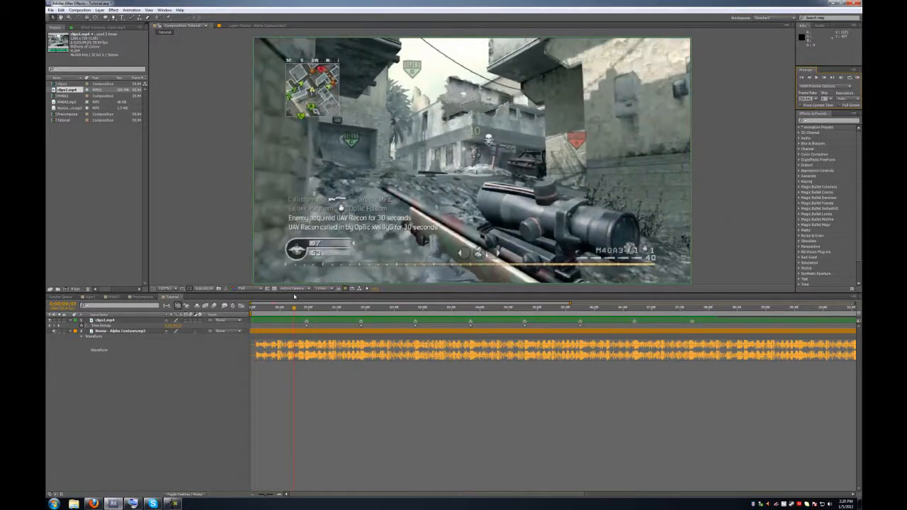
- Select clips1.mp4 and add Time Remap keyframes at the first beat
{"action": "left_click_drag", "start_coordinate": [295, 297], "coordinate": [291, 298]}
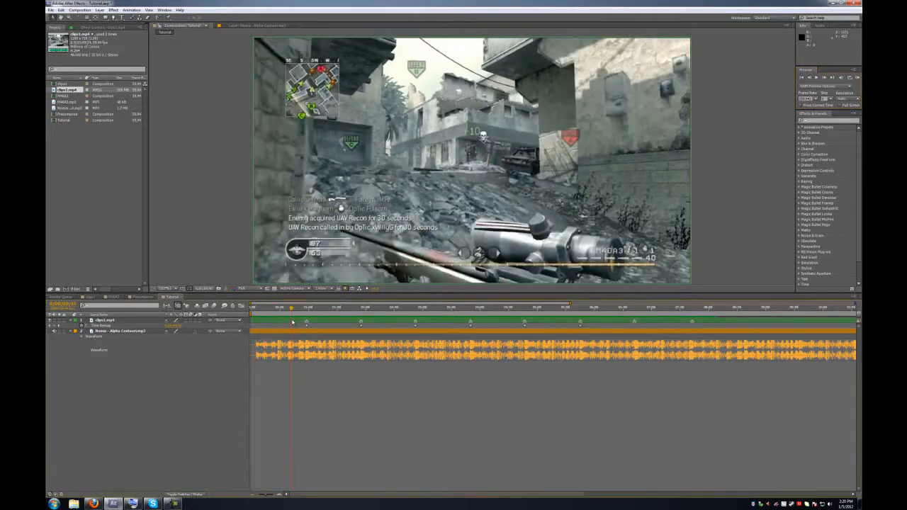
{"action": "left_click", "coordinate": [280, 322]}
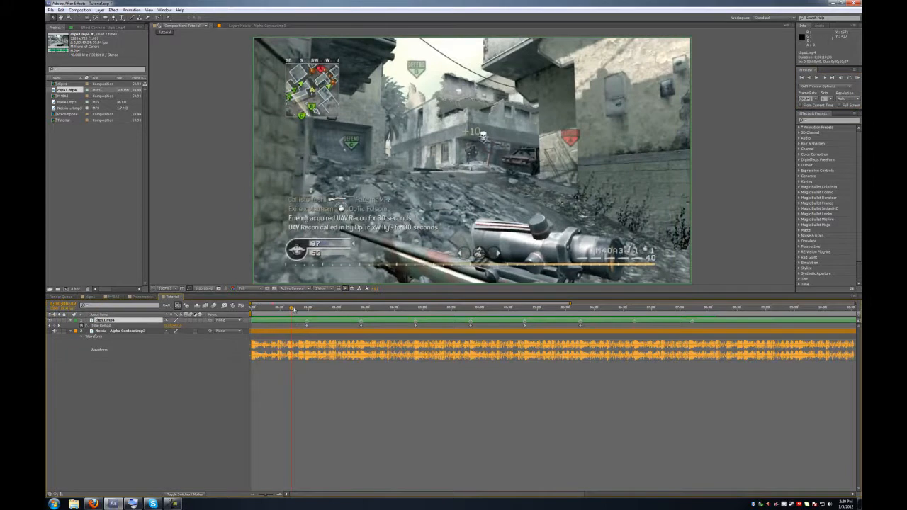
{"action": "left_click_drag", "start_coordinate": [293, 309], "coordinate": [320, 314]}
{"action": "left_click", "coordinate": [54, 326]}
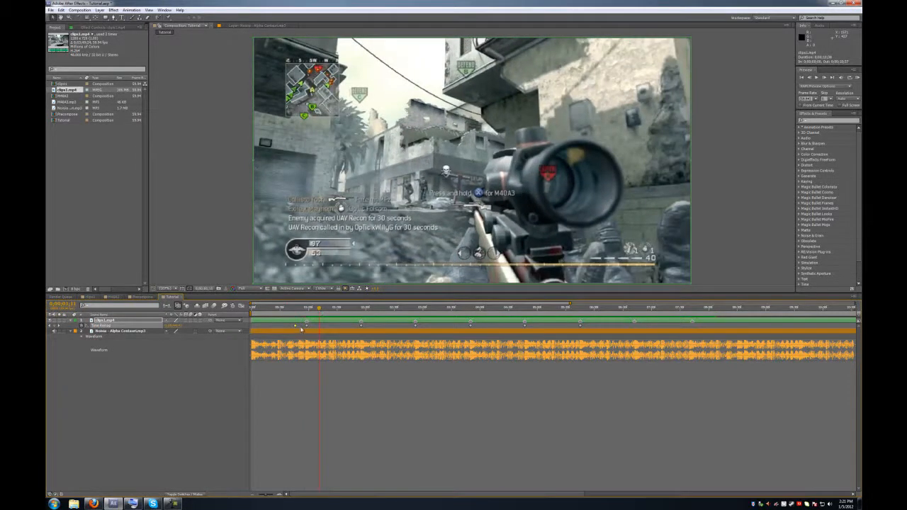
{"action": "left_click", "coordinate": [55, 326]}
- Move the current time ahead onto each of the next beat markers
{"action": "left_click_drag", "start_coordinate": [343, 309], "coordinate": [349, 309]}
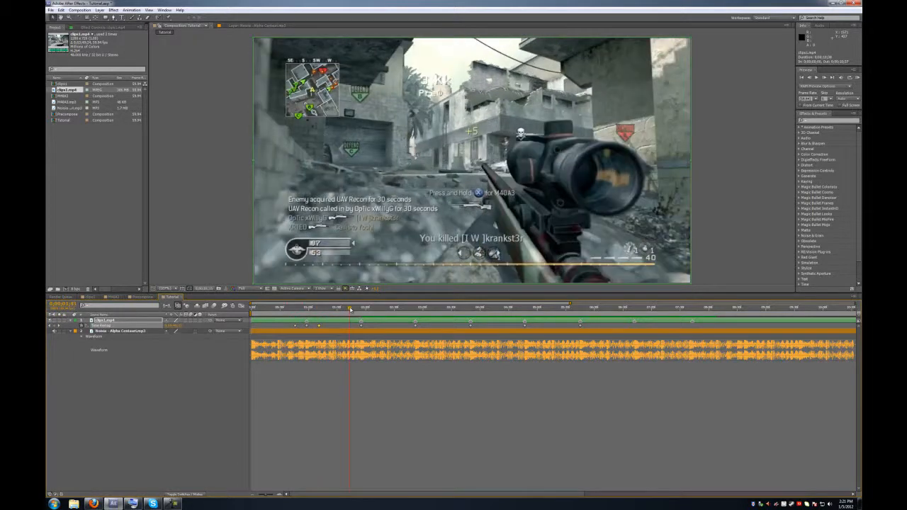
{"action": "left_click", "coordinate": [371, 309]}
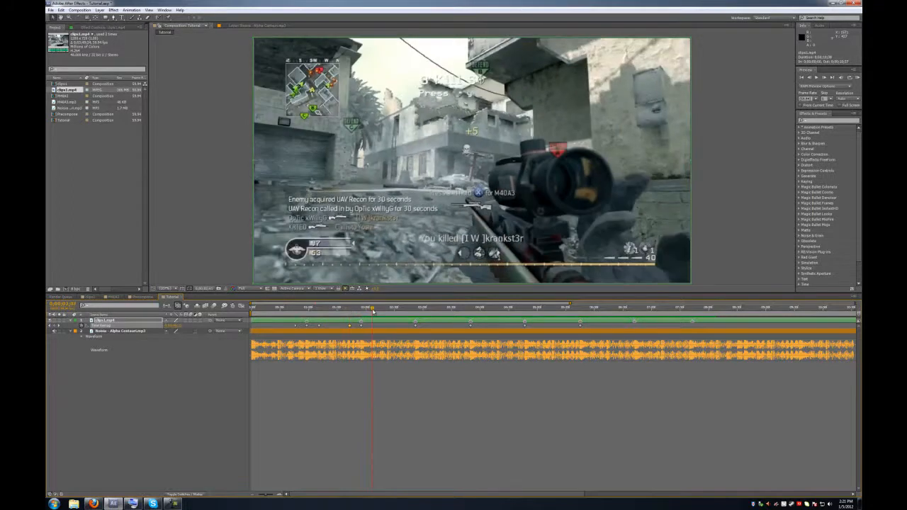
{"action": "left_click_drag", "start_coordinate": [374, 311], "coordinate": [373, 311]}
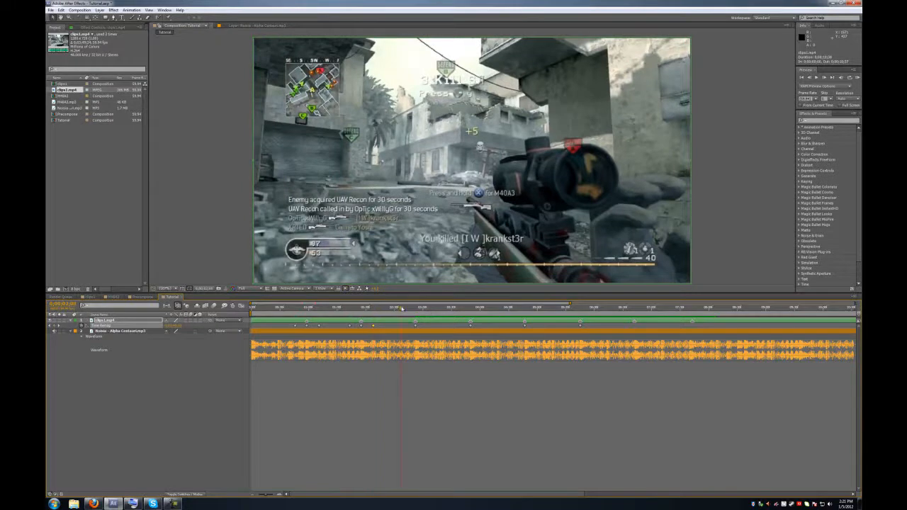
{"action": "left_click", "coordinate": [406, 310]}
{"action": "left_click_drag", "start_coordinate": [406, 310], "coordinate": [430, 311]}
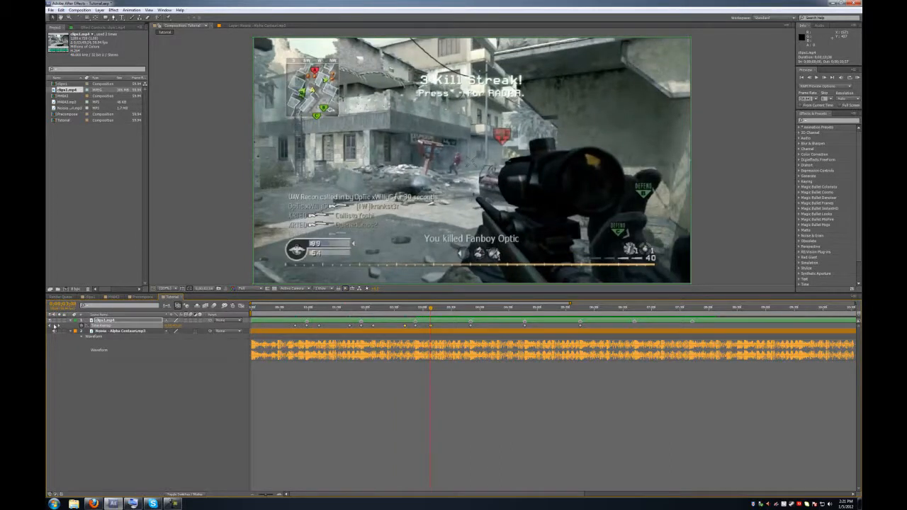
- Adjust an existing keyframe, add Time Remap keyframes at two later beats, then deselect
{"action": "left_click_drag", "start_coordinate": [449, 309], "coordinate": [457, 310]}
{"action": "left_click_drag", "start_coordinate": [405, 327], "coordinate": [403, 327]}
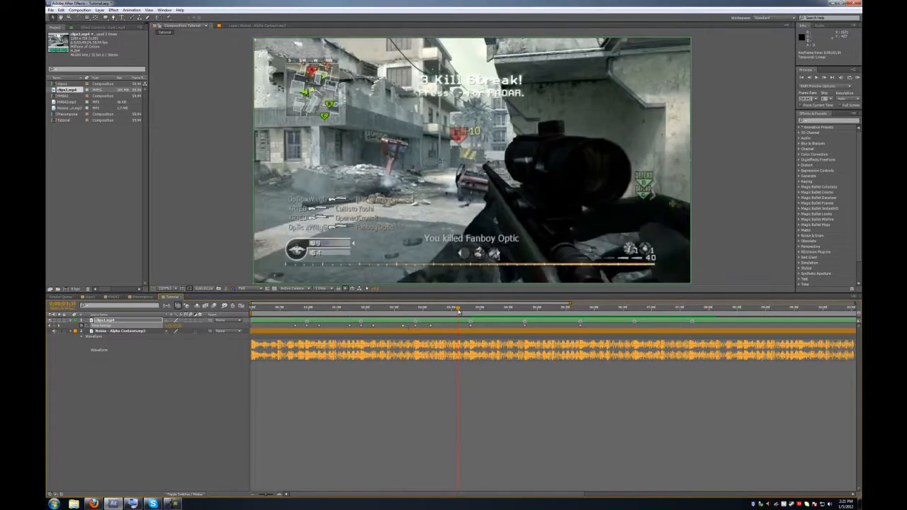
{"action": "left_click", "coordinate": [55, 326]}
{"action": "left_click_drag", "start_coordinate": [465, 304], "coordinate": [447, 311]}
{"action": "left_click", "coordinate": [54, 325]}
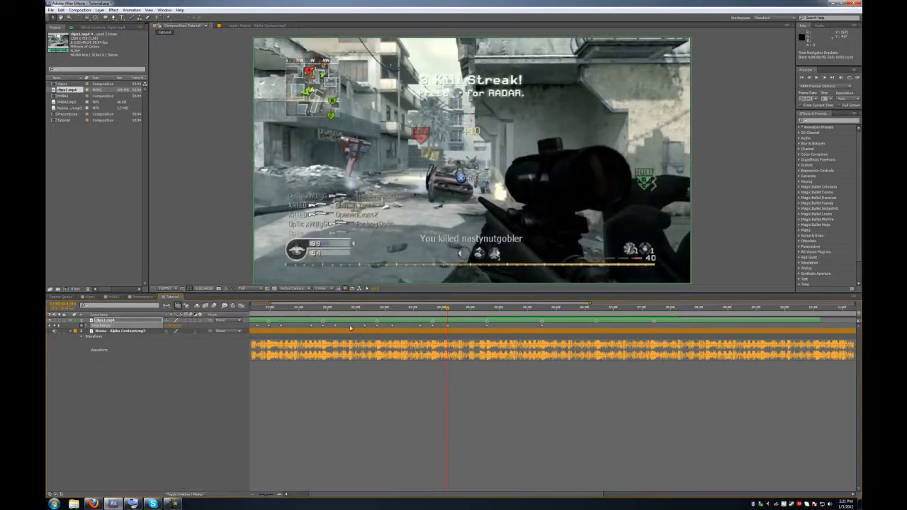
{"action": "left_click", "coordinate": [422, 328]}
- Nudge the Time Remap keyframes onto their beat markers, scrubbing ahead to the kill-streak moment
{"action": "left_click_drag", "start_coordinate": [421, 327], "coordinate": [419, 327]}
{"action": "left_click_drag", "start_coordinate": [467, 309], "coordinate": [474, 308]}
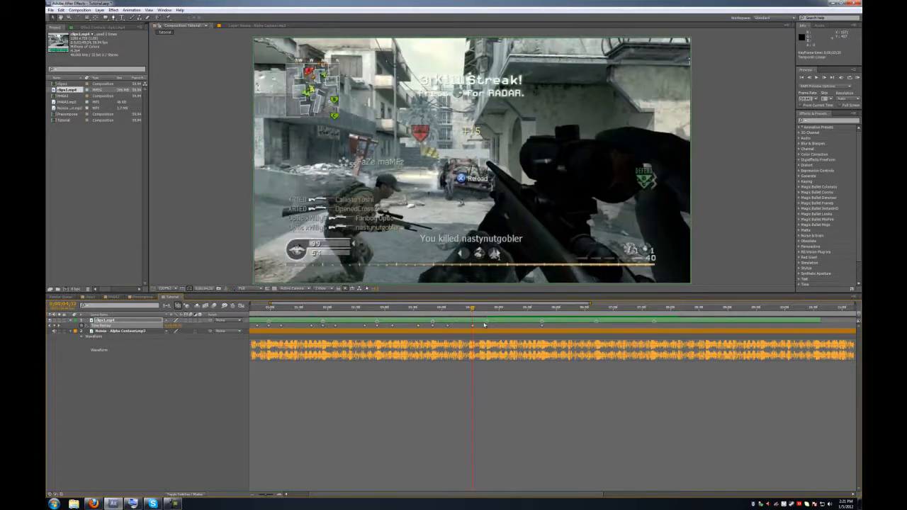
{"action": "left_click_drag", "start_coordinate": [473, 326], "coordinate": [501, 310]}
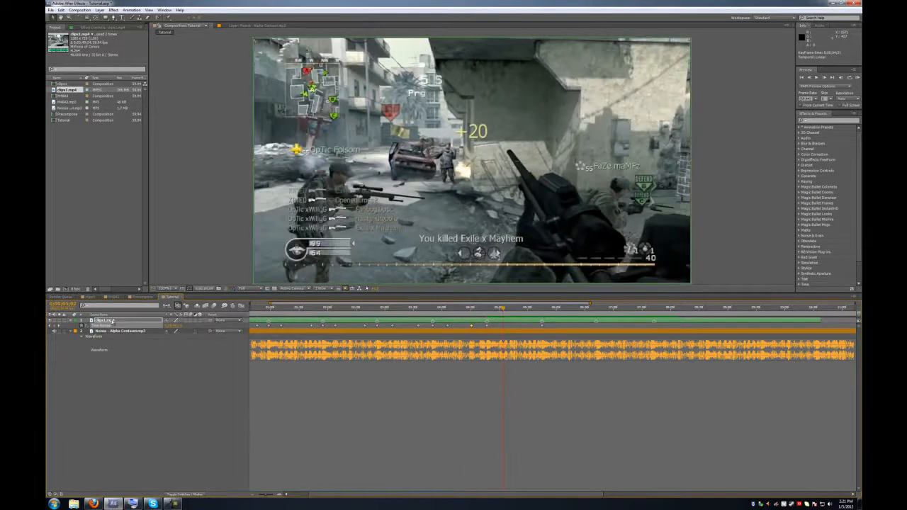
{"action": "left_click_drag", "start_coordinate": [502, 309], "coordinate": [525, 312]}
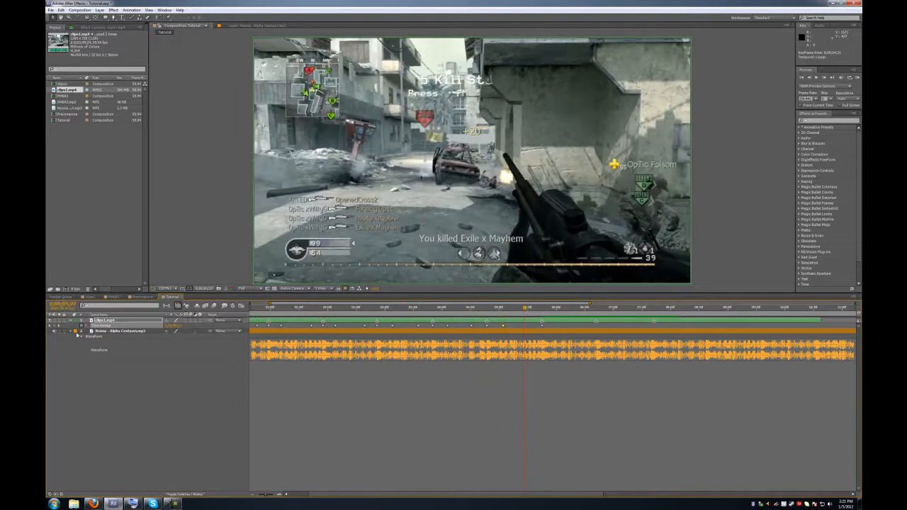
{"action": "left_click_drag", "start_coordinate": [528, 307], "coordinate": [558, 308]}
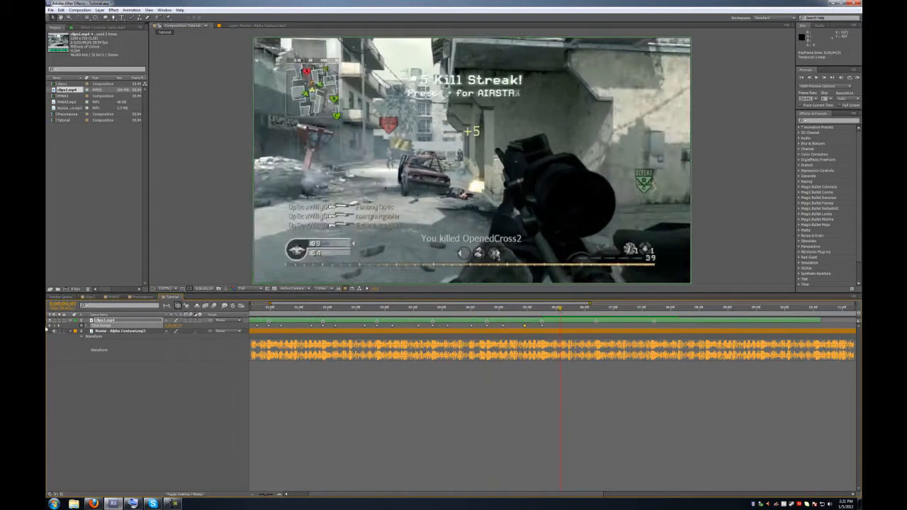
{"action": "left_click", "coordinate": [263, 495]}
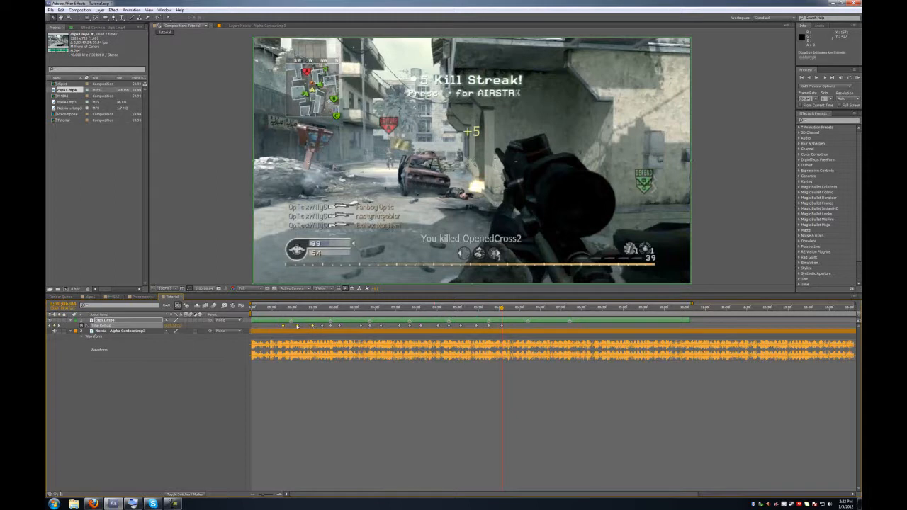
- Zoom in near one second and shift the first three Time Remap keyframes earlier onto the beats
{"action": "left_click", "coordinate": [294, 308]}
{"action": "left_click_drag", "start_coordinate": [263, 495], "coordinate": [268, 495]}
{"action": "left_click_drag", "start_coordinate": [347, 309], "coordinate": [342, 327]}
{"action": "left_click", "coordinate": [351, 405]}
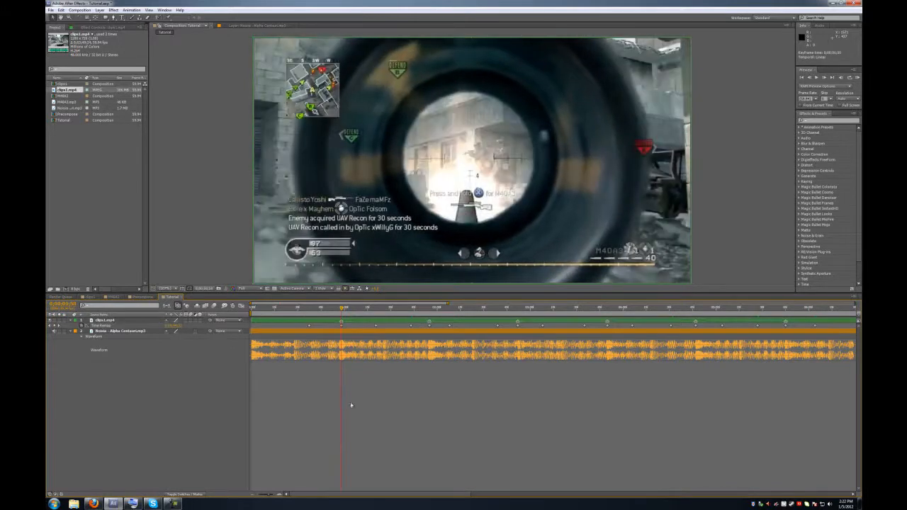
- Stretch the next keyframes further apart, then shift them slightly earlier to meet the later beat
{"action": "left_click", "coordinate": [427, 309]}
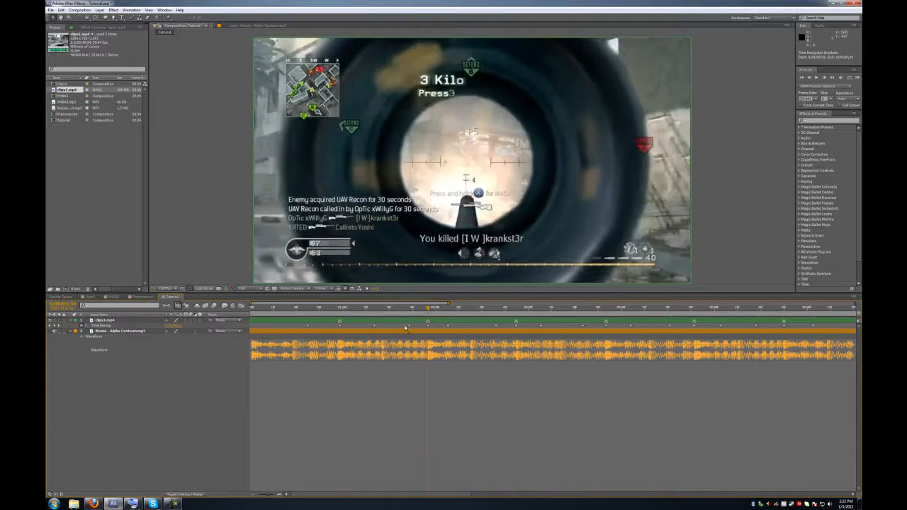
{"action": "left_click", "coordinate": [409, 327]}
{"action": "left_click_drag", "start_coordinate": [447, 327], "coordinate": [472, 326]}
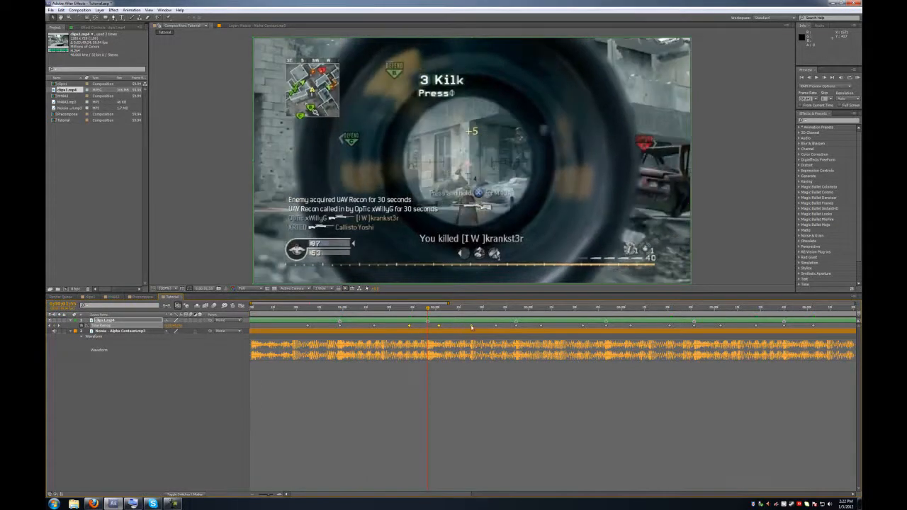
{"action": "left_click", "coordinate": [408, 393]}
{"action": "left_click", "coordinate": [440, 326]}
{"action": "left_click_drag", "start_coordinate": [439, 326], "coordinate": [429, 328]}
{"action": "left_click", "coordinate": [389, 371]}
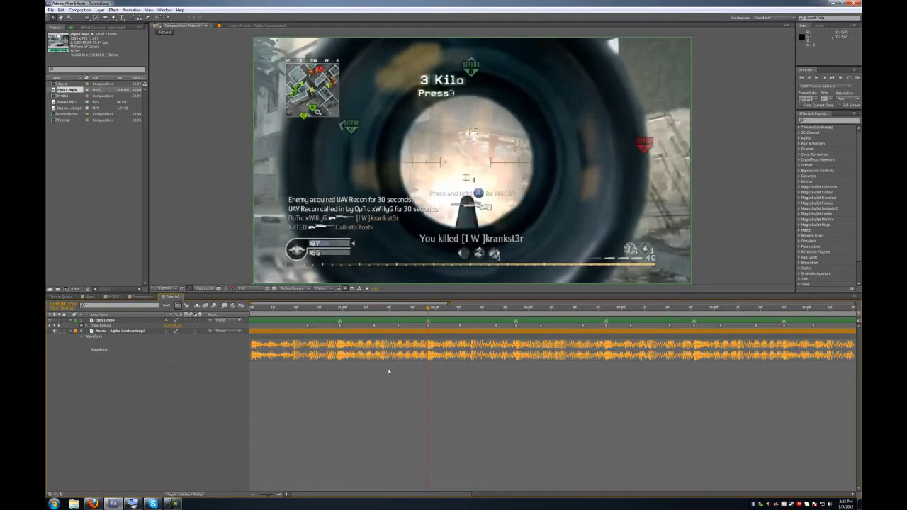
- Fine-tune individual keyframes a few frames earlier or later so each sits on its beat
{"action": "left_click", "coordinate": [373, 326]}
{"action": "left_click_drag", "start_coordinate": [306, 327], "coordinate": [302, 328]}
{"action": "left_click_drag", "start_coordinate": [398, 328], "coordinate": [395, 327]}
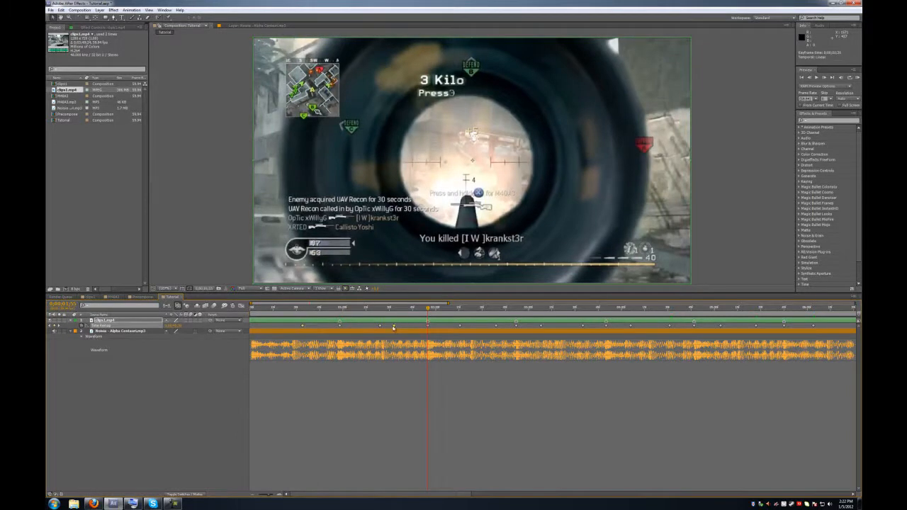
{"action": "left_click_drag", "start_coordinate": [459, 327], "coordinate": [463, 327]}
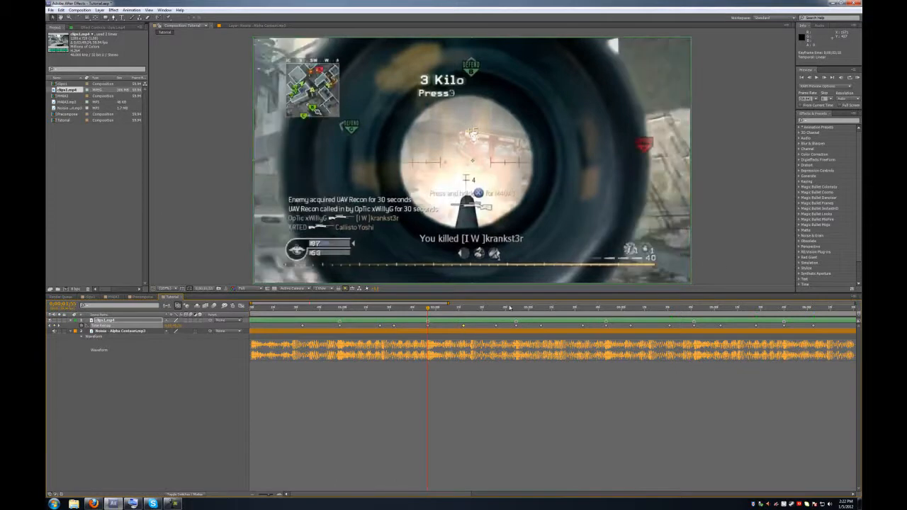
{"action": "left_click_drag", "start_coordinate": [513, 308], "coordinate": [516, 328]}
- Stretch, then tighten the selected keyframes so the middle one lands on this beat
{"action": "left_click", "coordinate": [542, 326], "text": "alt"}
{"action": "left_click", "coordinate": [499, 327], "text": "alt"}
{"action": "left_click", "coordinate": [508, 378]}
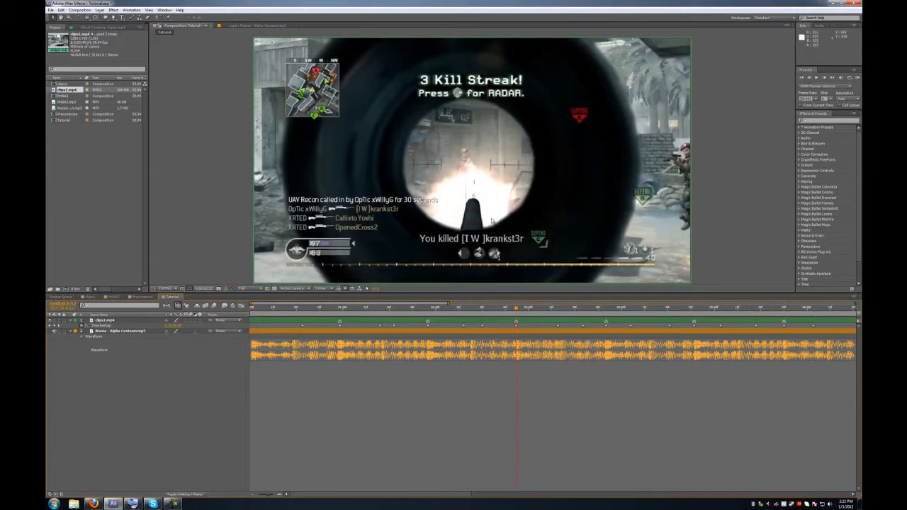
- Scrub forward to about three seconds and shift the next three keyframes later onto the beat
{"action": "left_click", "coordinate": [524, 309]}
{"action": "left_click_drag", "start_coordinate": [525, 309], "coordinate": [607, 327]}
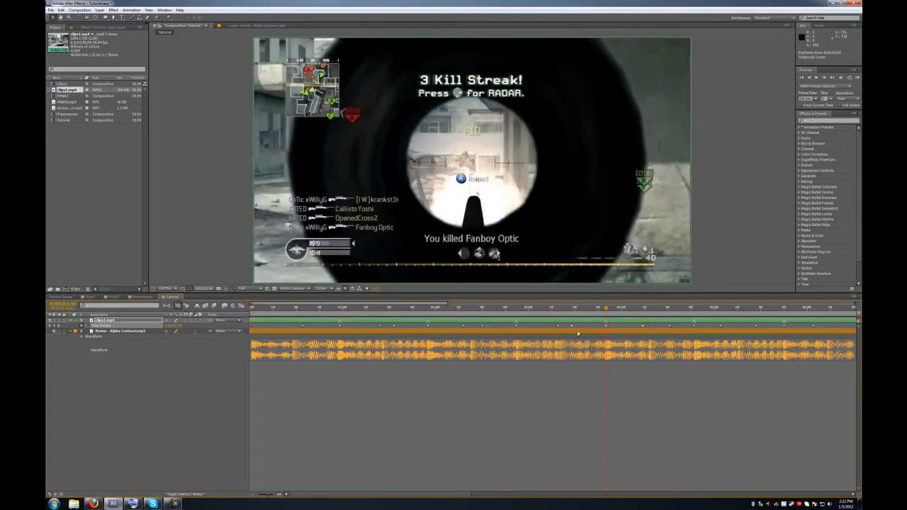
{"action": "left_click", "coordinate": [694, 308]}
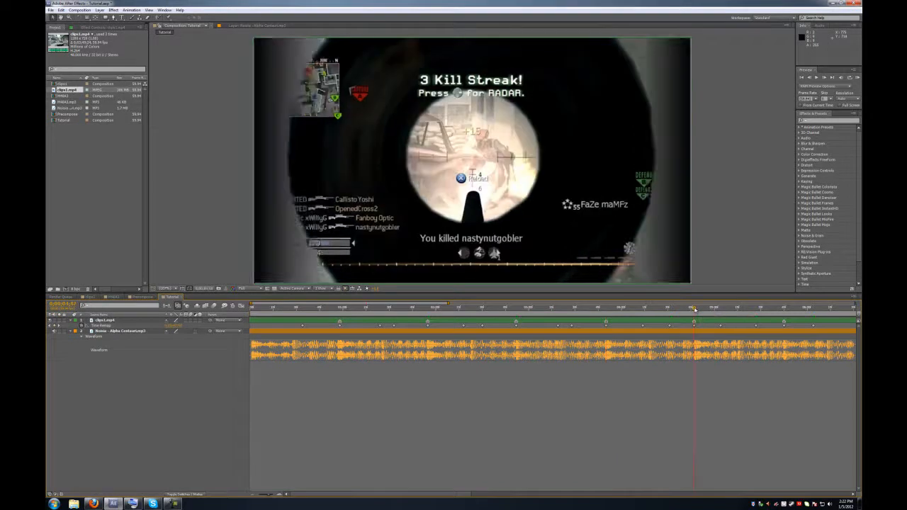
{"action": "left_click_drag", "start_coordinate": [664, 330], "coordinate": [694, 328]}
{"action": "key", "text": "space"}
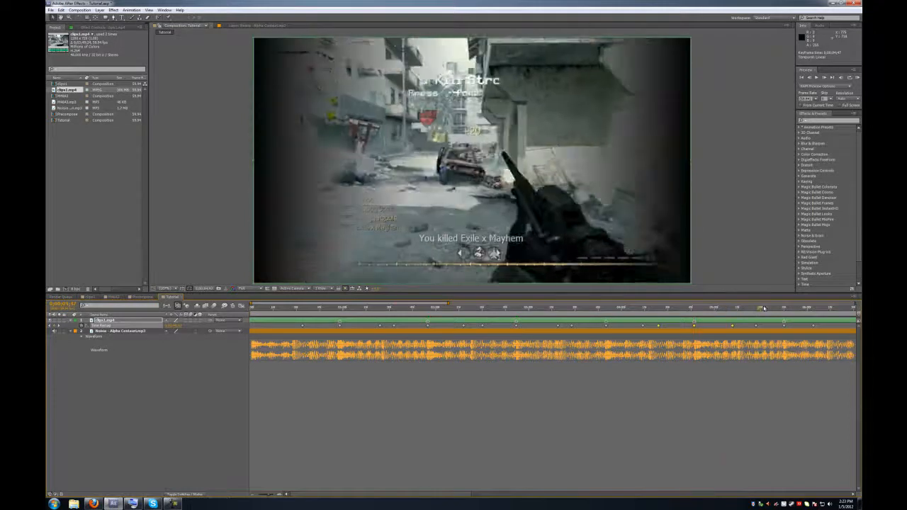
{"action": "left_click_drag", "start_coordinate": [748, 329], "coordinate": [785, 327]}
{"action": "left_click", "coordinate": [761, 382]}
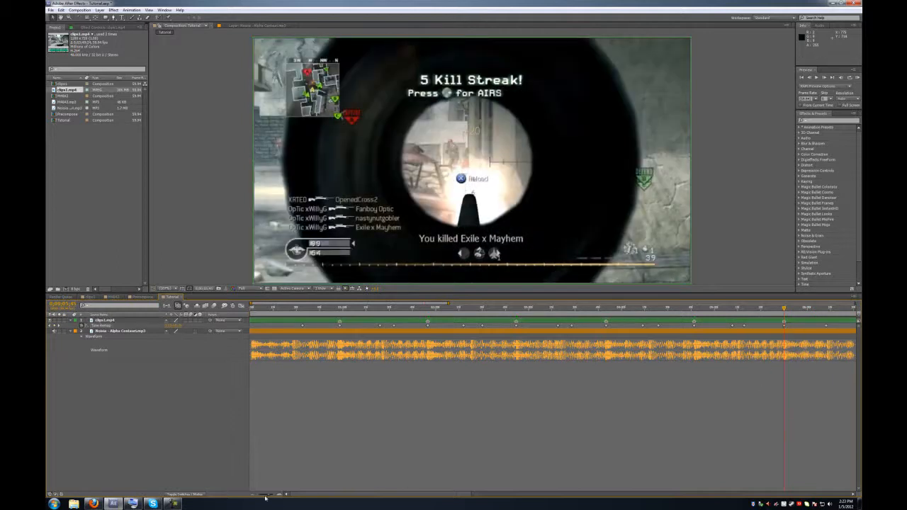
{"action": "left_click_drag", "start_coordinate": [441, 494], "coordinate": [338, 487]}
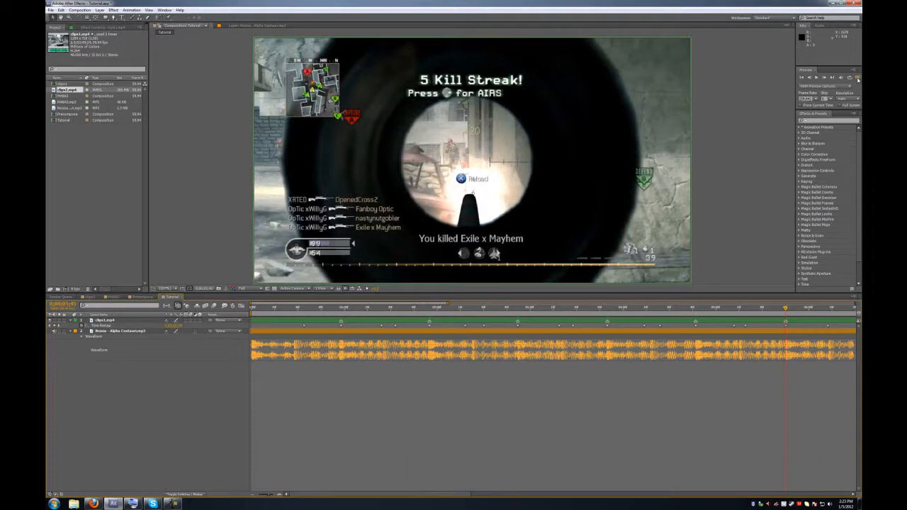
{"action": "left_click", "coordinate": [857, 78]}
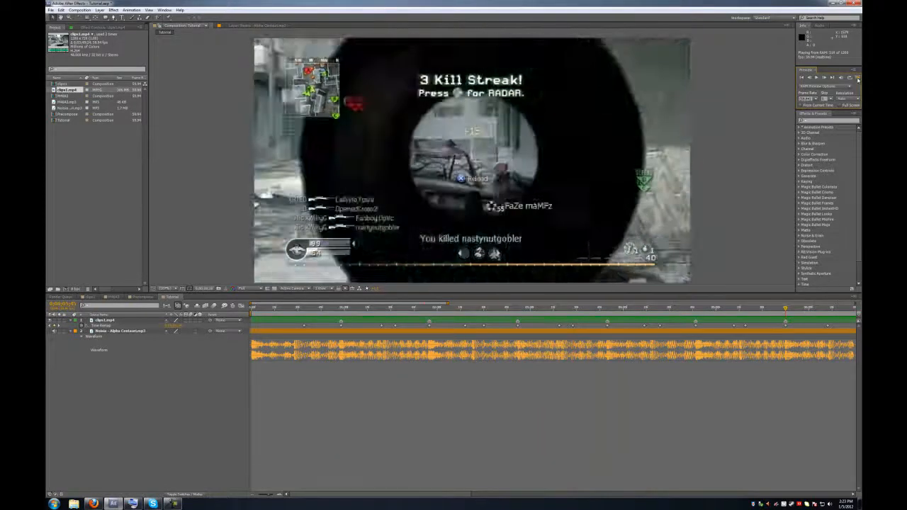
{"action": "key", "text": "space"}
- Check the clips1 composition, then return to Tutorial with the timeline zoomed out
{"action": "left_click", "coordinate": [101, 298]}
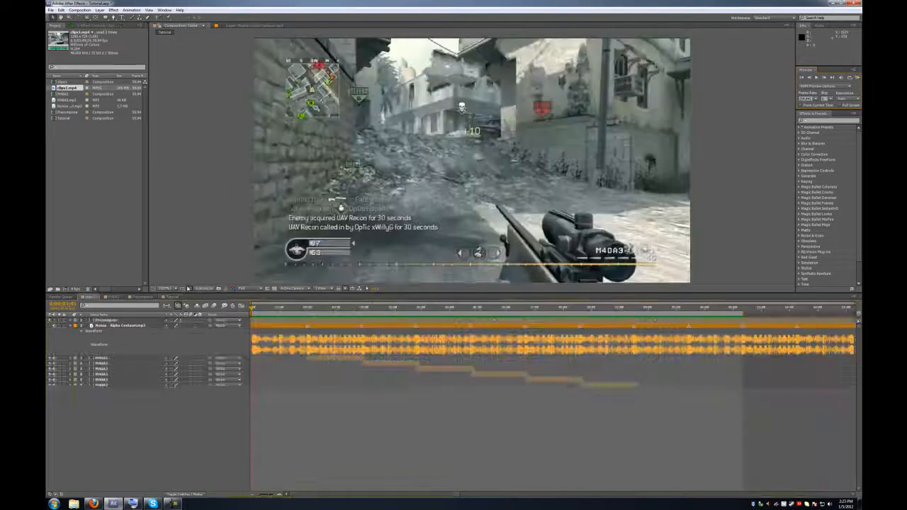
{"action": "left_click", "coordinate": [167, 297]}
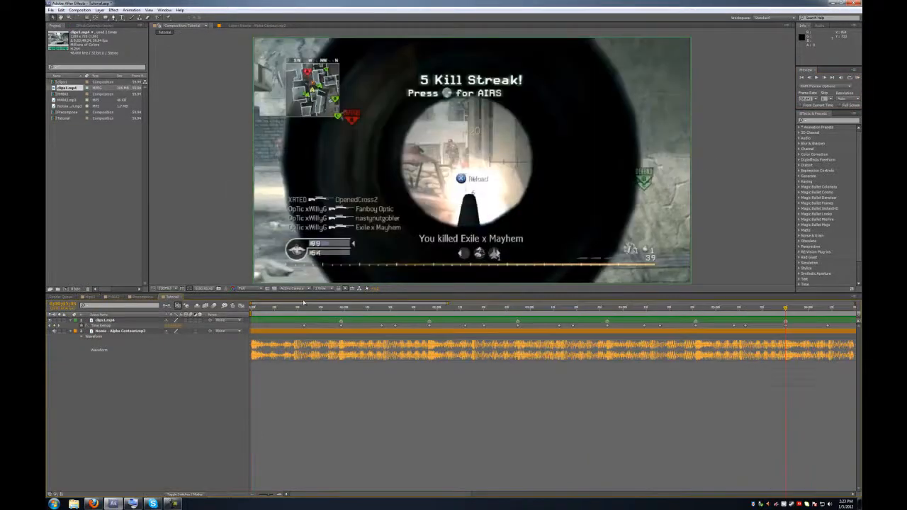
{"action": "left_click", "coordinate": [266, 495]}
{"action": "left_click", "coordinate": [616, 309]}
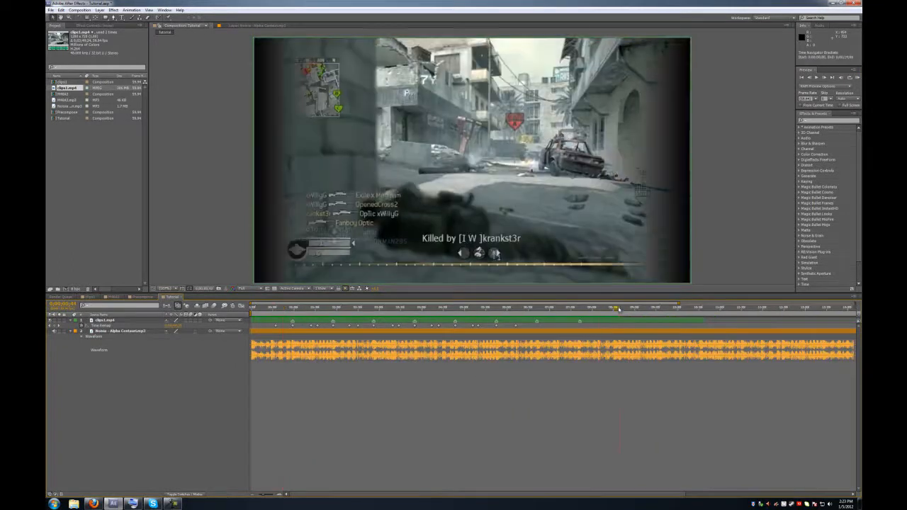
{"action": "left_click", "coordinate": [262, 496]}
- End the work area at the current time and preview the opening section from the start
{"action": "left_click_drag", "start_coordinate": [855, 313], "coordinate": [511, 313]}
{"action": "left_click_drag", "start_coordinate": [261, 497], "coordinate": [269, 498]}
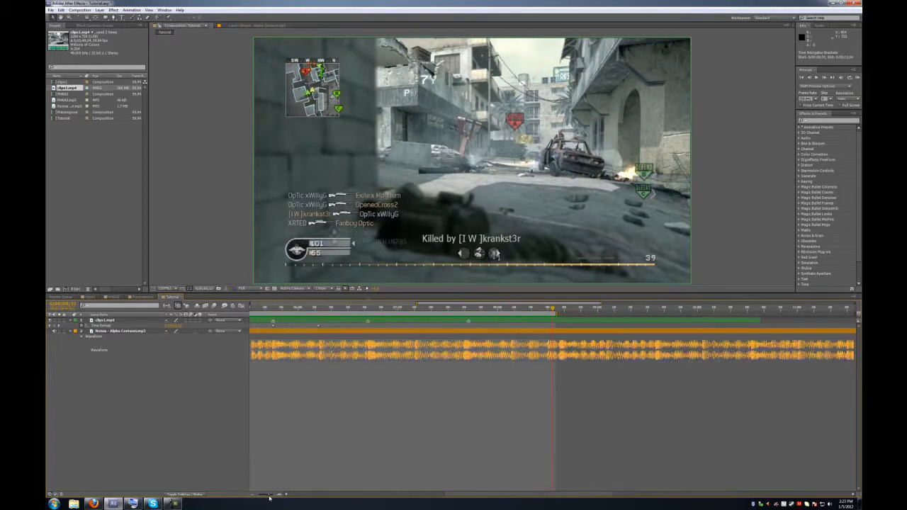
{"action": "left_click_drag", "start_coordinate": [555, 308], "coordinate": [197, 306]}
{"action": "key", "text": "space"}
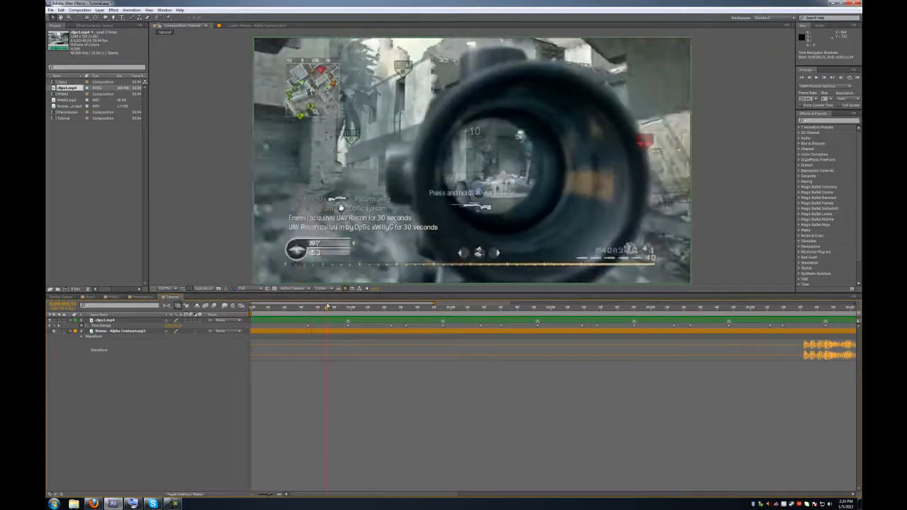
{"action": "mouse_move", "coordinate": [338, 306]}
{"action": "left_mouse_down"}
{"action": "mouse_move", "coordinate": [318, 303]}
{"action": "mouse_move", "coordinate": [328, 301]}
{"action": "left_mouse_up"}
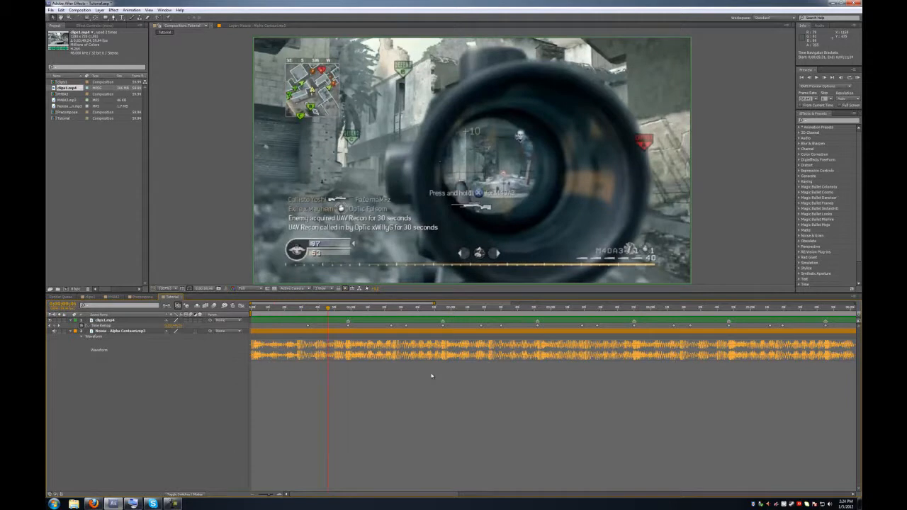
- Search for 'twixtor' in Effects & Presets and apply Twixtor to clips1.mp4
{"action": "left_click", "coordinate": [813, 121]}
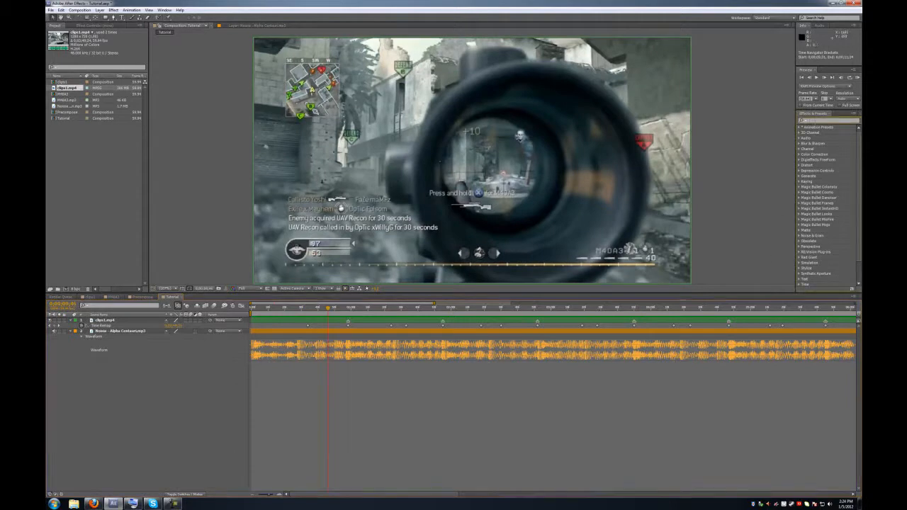
{"action": "type", "text": "twixtor"}
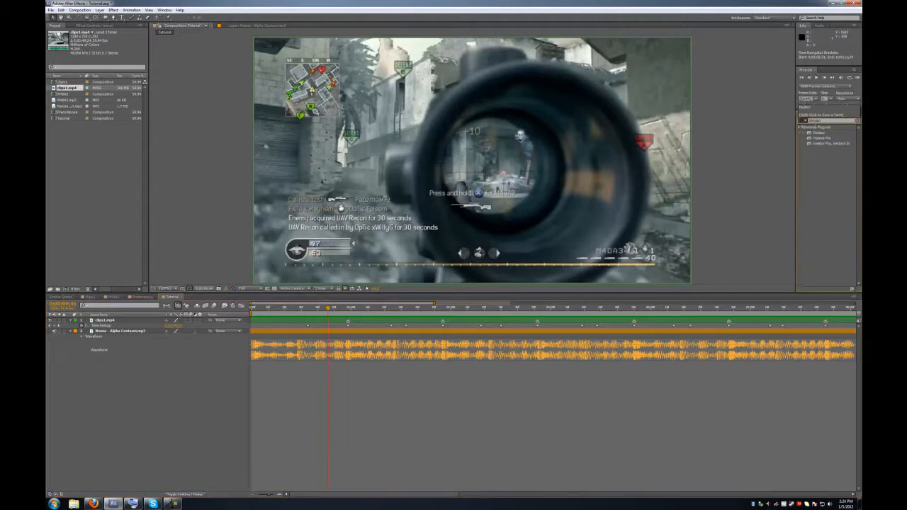
{"action": "left_click_drag", "start_coordinate": [822, 133], "coordinate": [320, 324]}
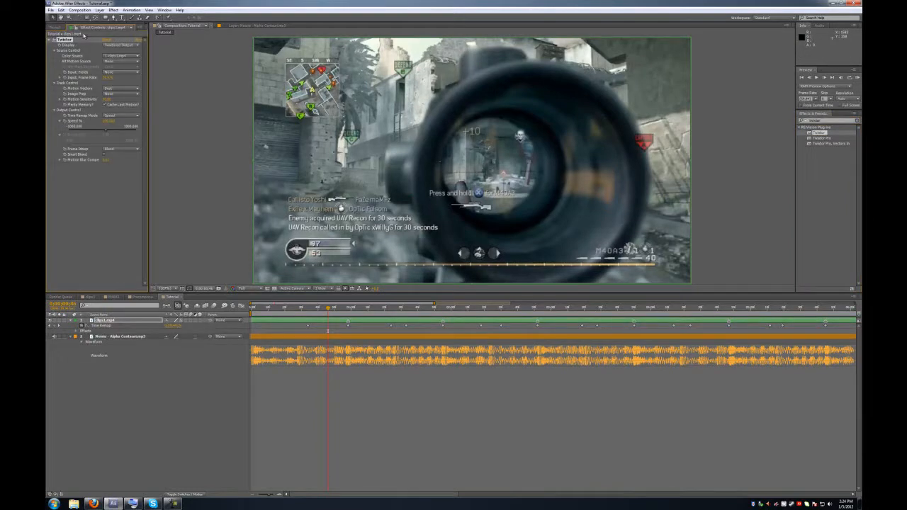
- Set and confirm Twixtor's Input: Frame Rate value
{"action": "left_click", "coordinate": [107, 77]}
{"action": "key", "text": "Return"}
{"action": "left_click", "coordinate": [106, 78]}
{"action": "key", "text": "Return"}
{"action": "left_click", "coordinate": [110, 116]}
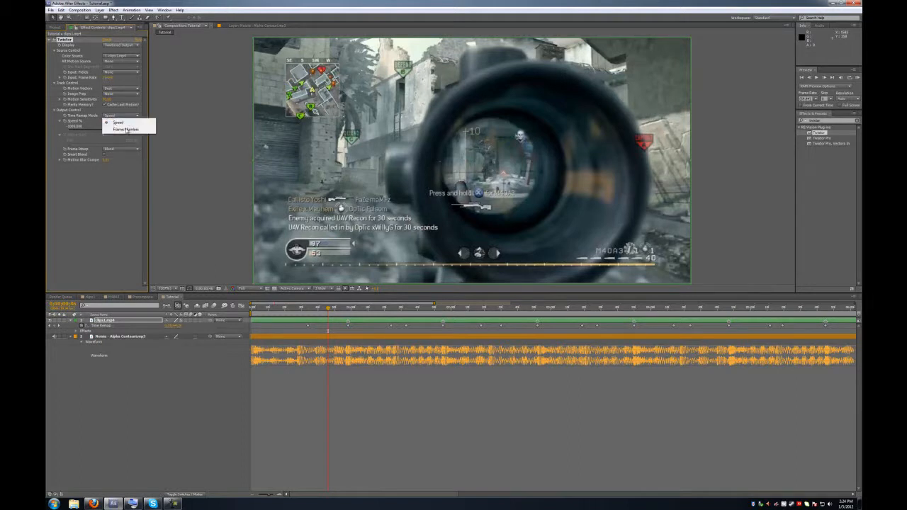
- Set Twixtor's Time Remap Mode to Frame Numbers and the layer's frame blending to Pixel Motion
{"action": "left_click", "coordinate": [128, 129]}
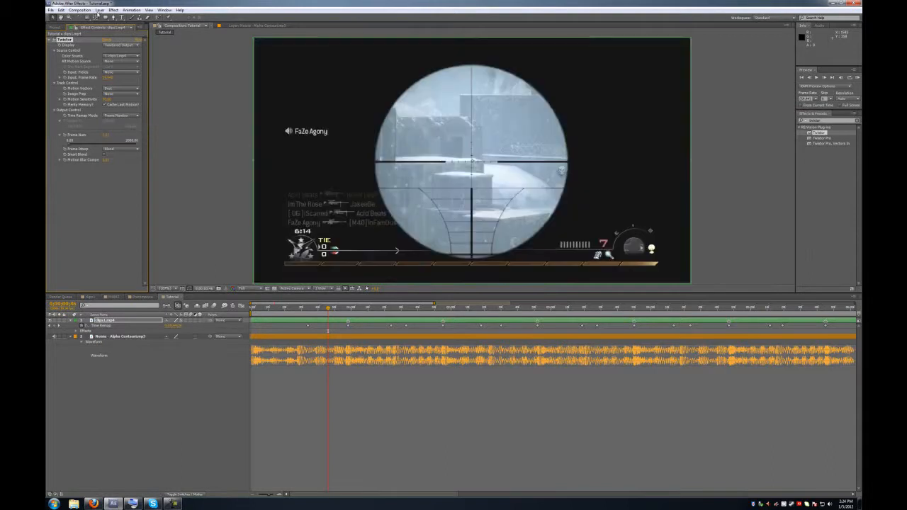
{"action": "left_click", "coordinate": [98, 11]}
{"action": "mouse_move", "coordinate": [133, 92]}
{"action": "left_click", "coordinate": [224, 107]}
- Enable Frame Num keyframing, reveal keyframed properties with U, and remove the stray Frame Num keyframe
{"action": "left_click", "coordinate": [102, 320]}
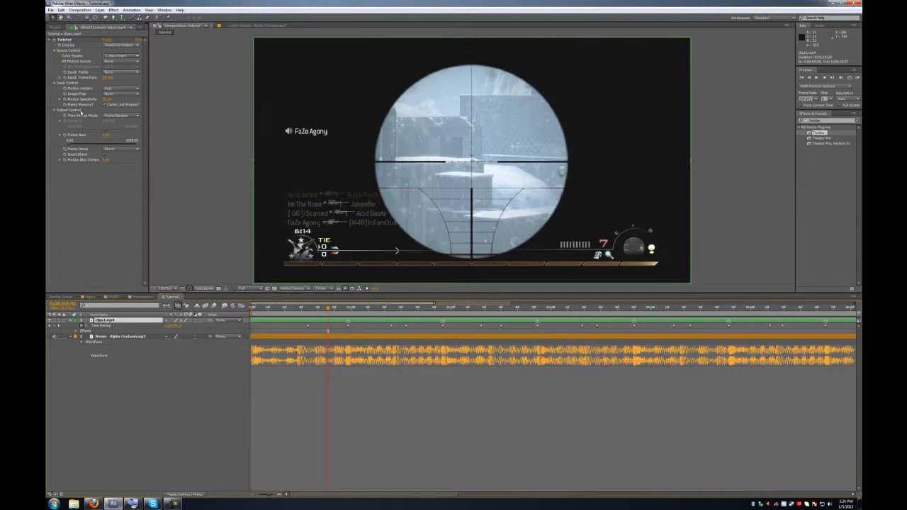
{"action": "left_click", "coordinate": [65, 135]}
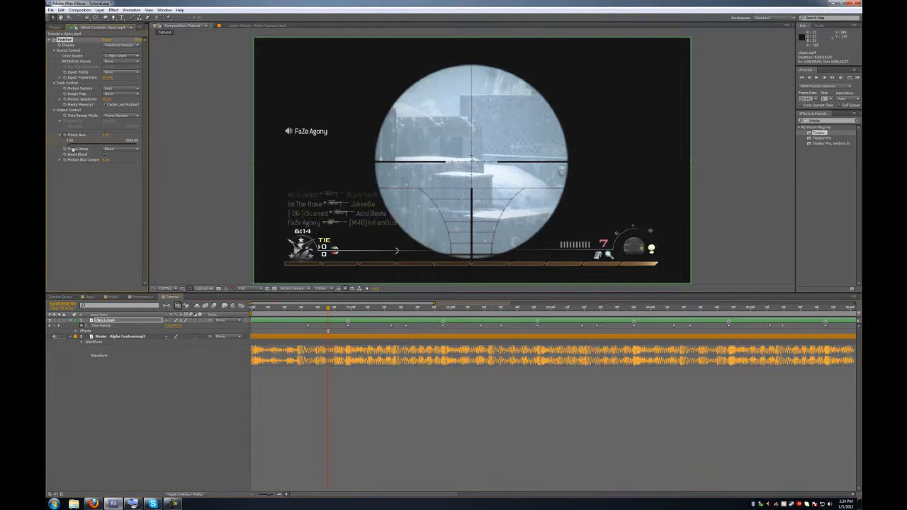
{"action": "left_click", "coordinate": [111, 321]}
{"action": "key", "text": "u"}
{"action": "key", "text": "u"}
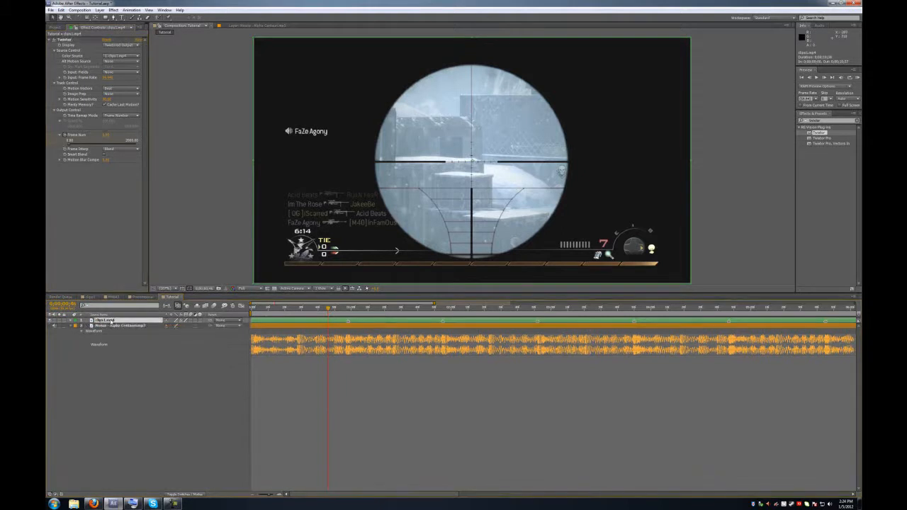
{"action": "left_click", "coordinate": [55, 336]}
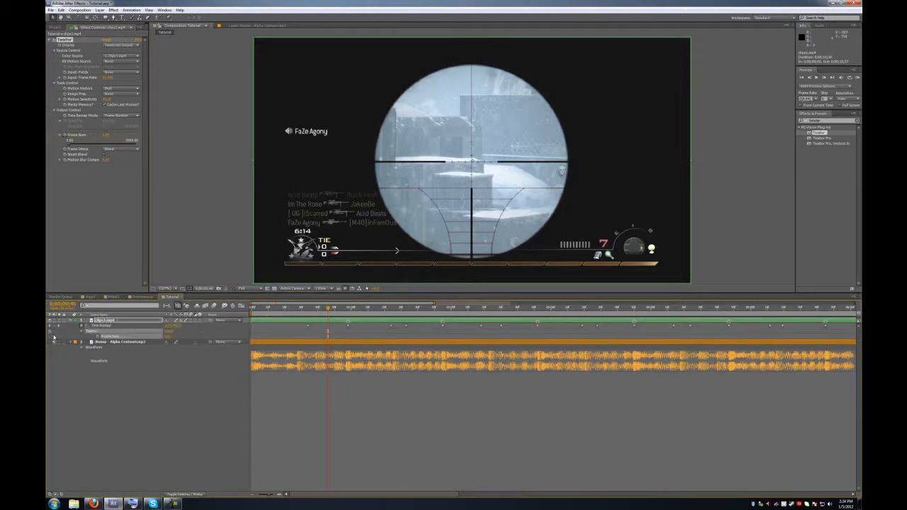
{"action": "left_click", "coordinate": [50, 325]}
{"action": "left_click", "coordinate": [49, 327]}
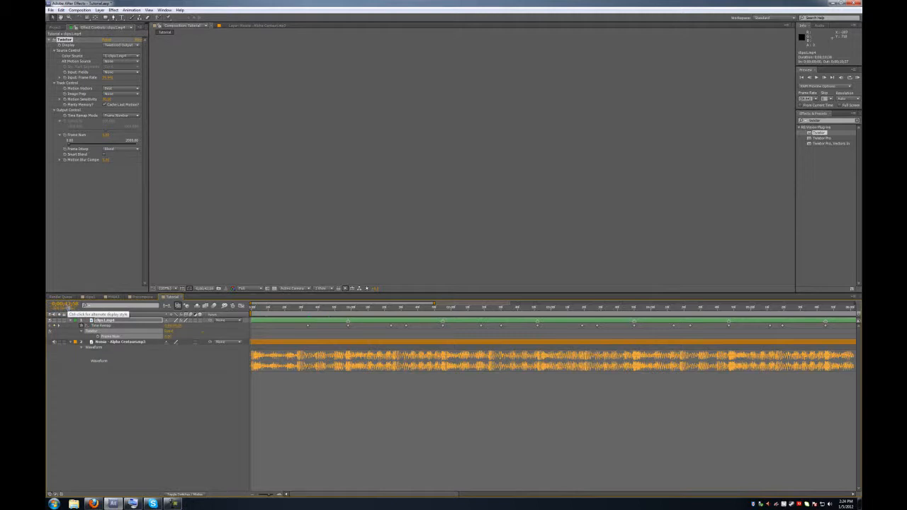
- Switch the timecode display to frame numbers and jump to the first Time Remap keyframe
{"action": "left_click", "coordinate": [65, 304], "text": "ctrl"}
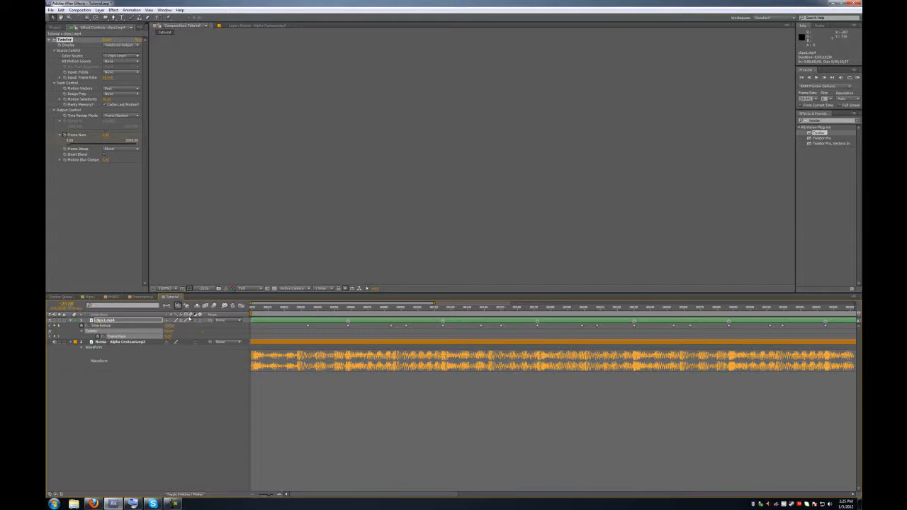
{"action": "left_click", "coordinate": [59, 325]}
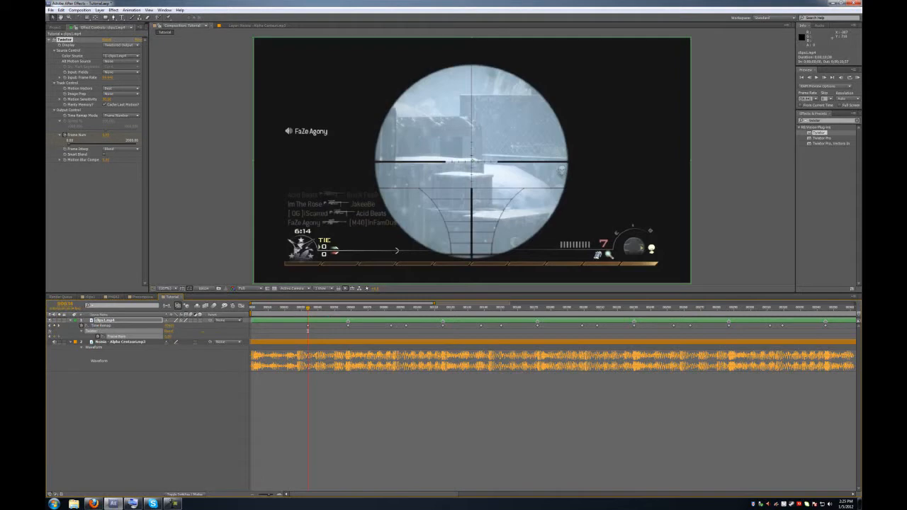
- Keyframe a new Twixtor Frame Num value at each of the first four beat keyframes
{"action": "left_click", "coordinate": [169, 335]}
{"action": "left_click", "coordinate": [184, 339]}
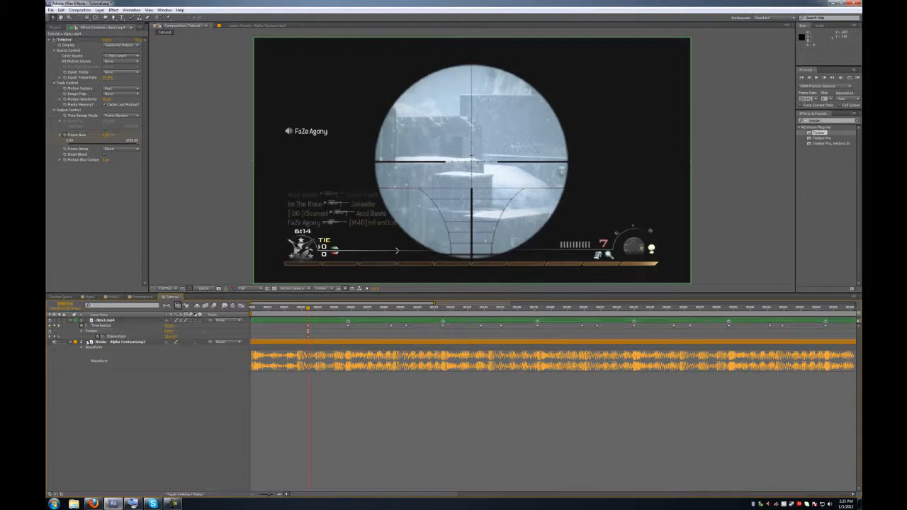
{"action": "left_click", "coordinate": [59, 326]}
{"action": "left_click", "coordinate": [169, 337]}
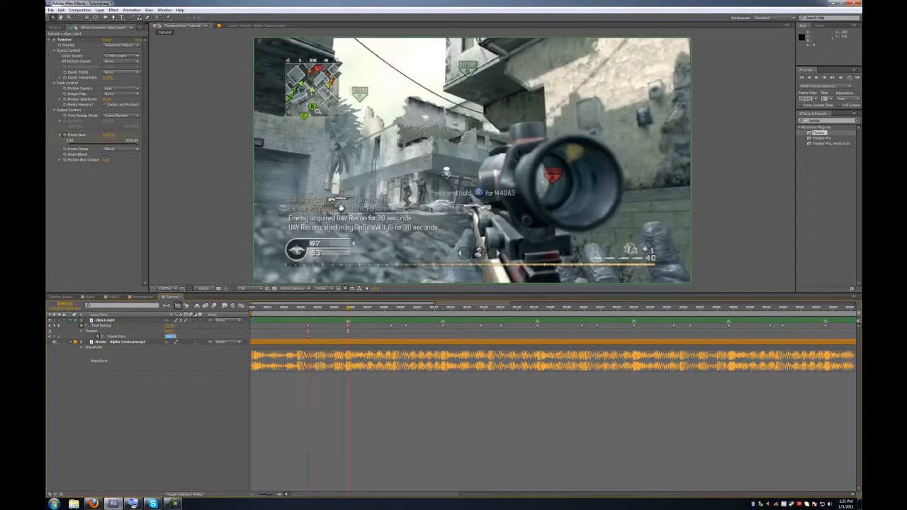
{"action": "left_click", "coordinate": [192, 336]}
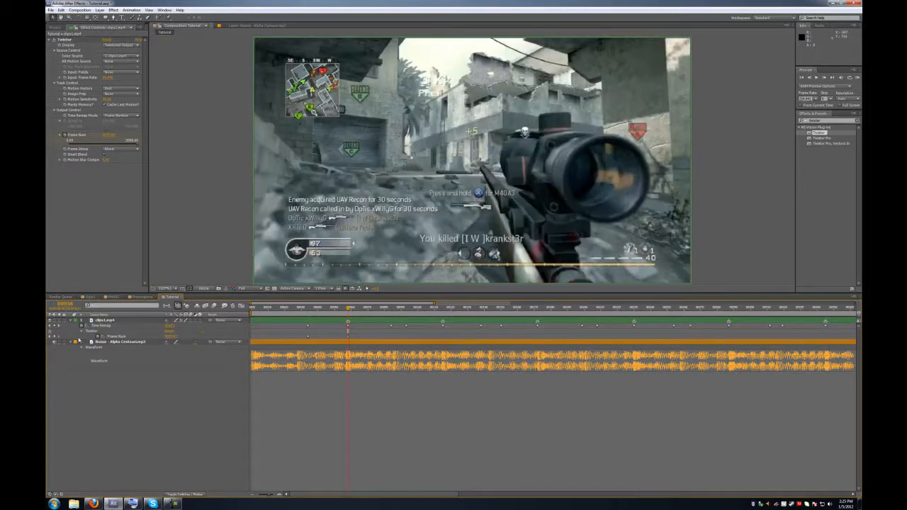
{"action": "left_click", "coordinate": [59, 325]}
{"action": "left_click", "coordinate": [170, 336]}
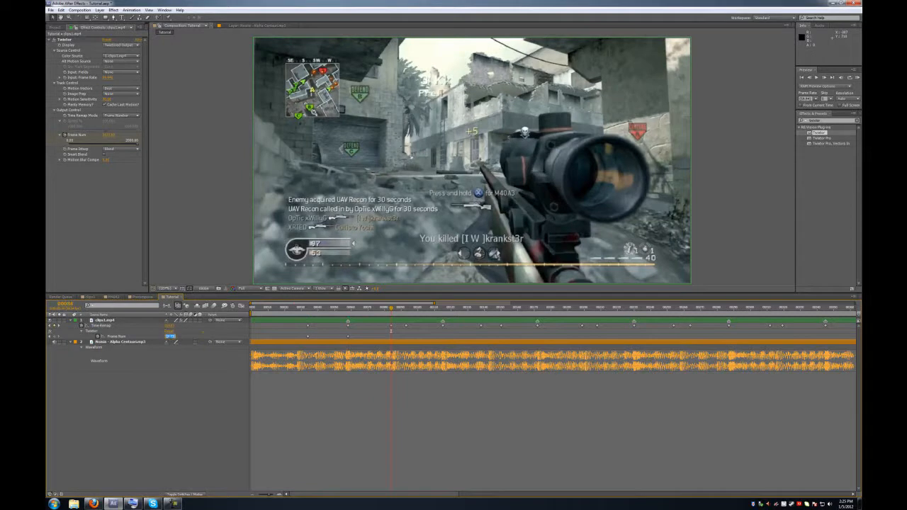
{"action": "left_click", "coordinate": [186, 338]}
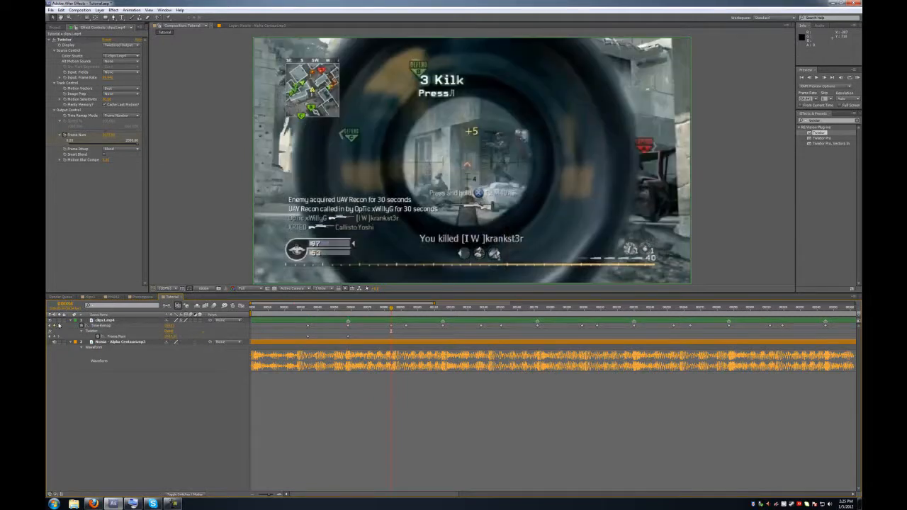
{"action": "left_click", "coordinate": [59, 325]}
{"action": "left_click", "coordinate": [170, 336]}
{"action": "left_click", "coordinate": [188, 338]}
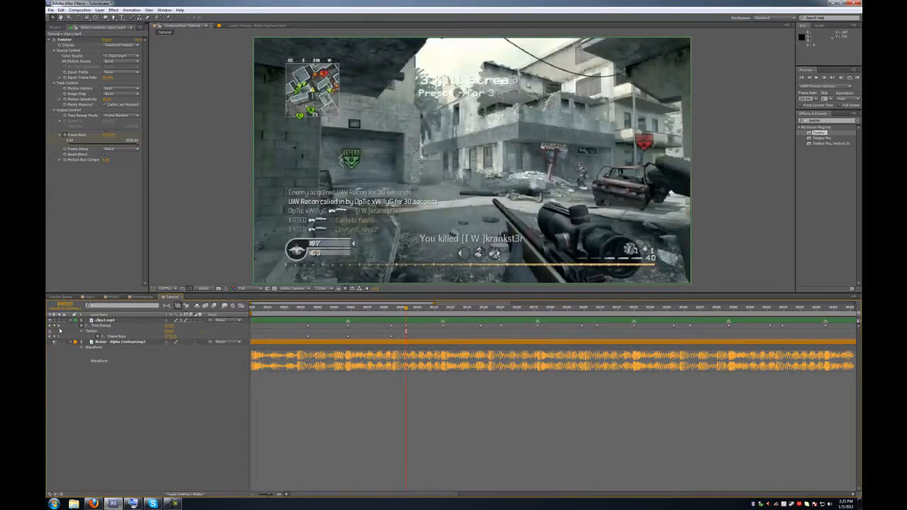
- Keep keyframing Frame Num at the following beats, from frame 115 through frame 00172
{"action": "left_click", "coordinate": [58, 325]}
{"action": "left_click", "coordinate": [170, 336]}
{"action": "left_click", "coordinate": [185, 338]}
{"action": "left_click", "coordinate": [58, 325]}
{"action": "left_click", "coordinate": [170, 336]}
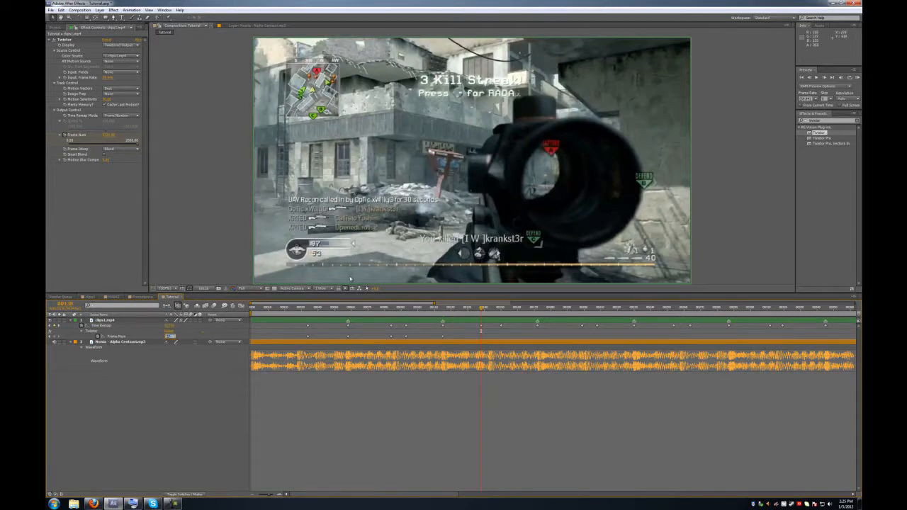
{"action": "key", "text": "Return"}
{"action": "left_click", "coordinate": [171, 336]}
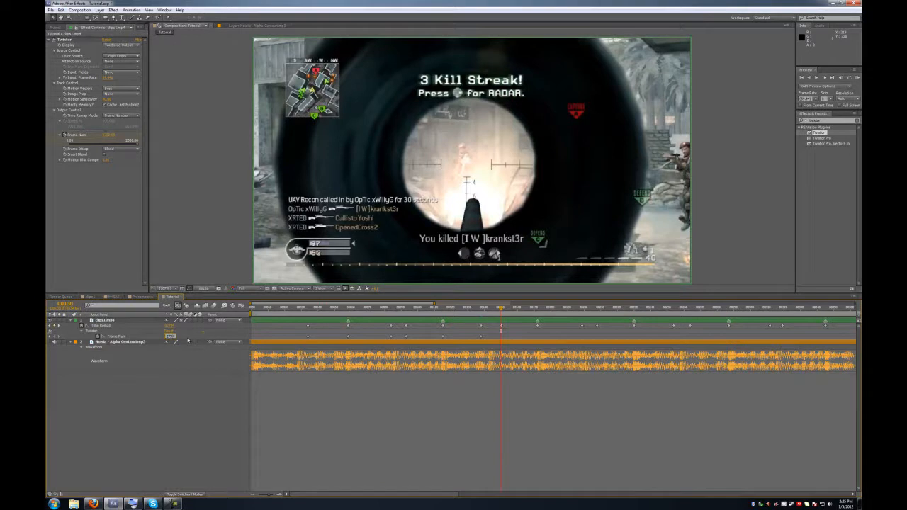
{"action": "key", "text": "Return"}
{"action": "left_click", "coordinate": [61, 325]}
{"action": "left_click", "coordinate": [170, 337]}
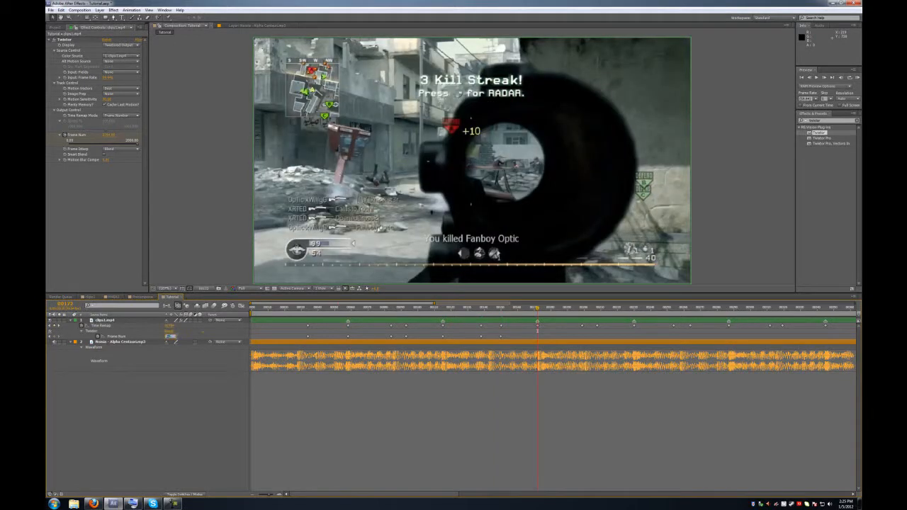
{"action": "key", "text": "Return"}
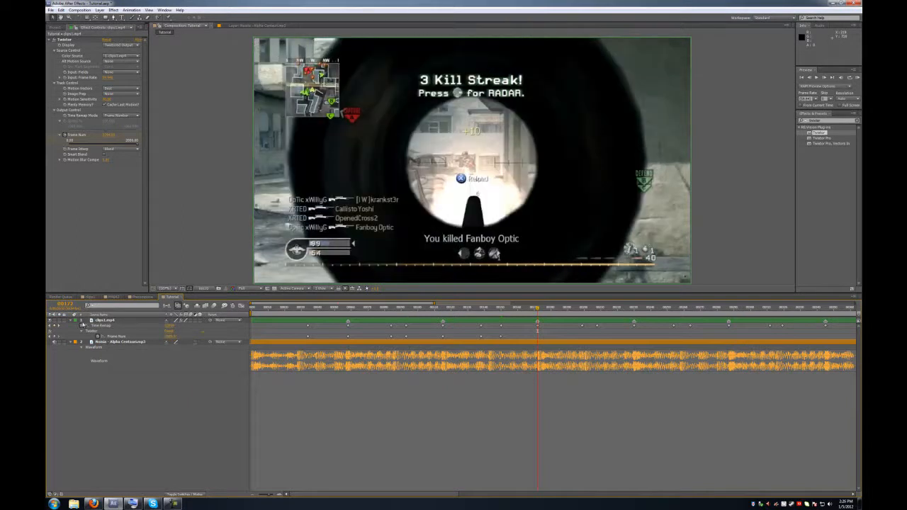
- Enter Frame Num values at the next beat keyframes, including 2096 followed by a corrected 70
{"action": "left_click", "coordinate": [61, 325]}
{"action": "left_click", "coordinate": [170, 337]}
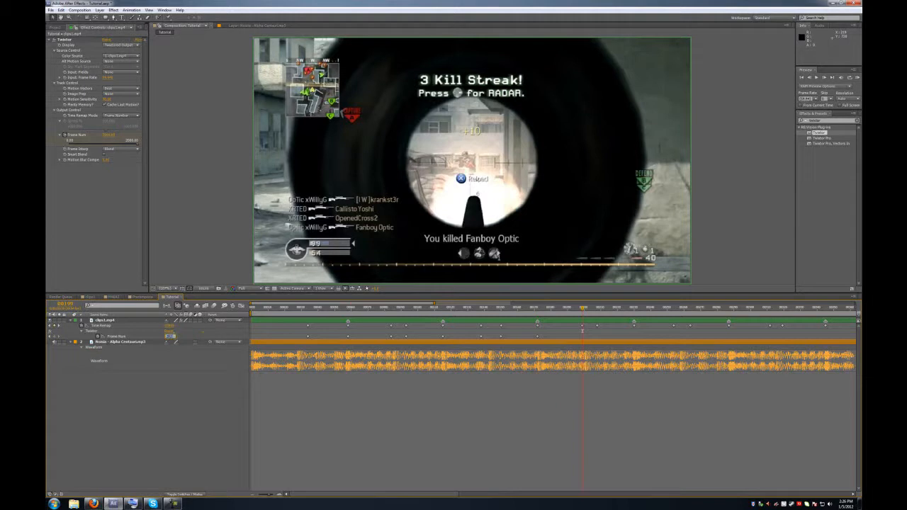
{"action": "left_click", "coordinate": [61, 325]}
{"action": "left_click", "coordinate": [170, 337]}
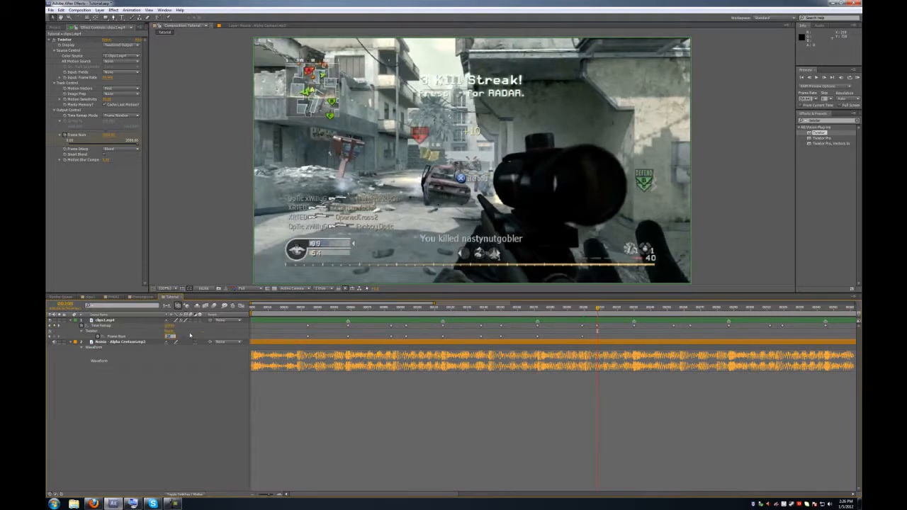
{"action": "key", "text": "k"}
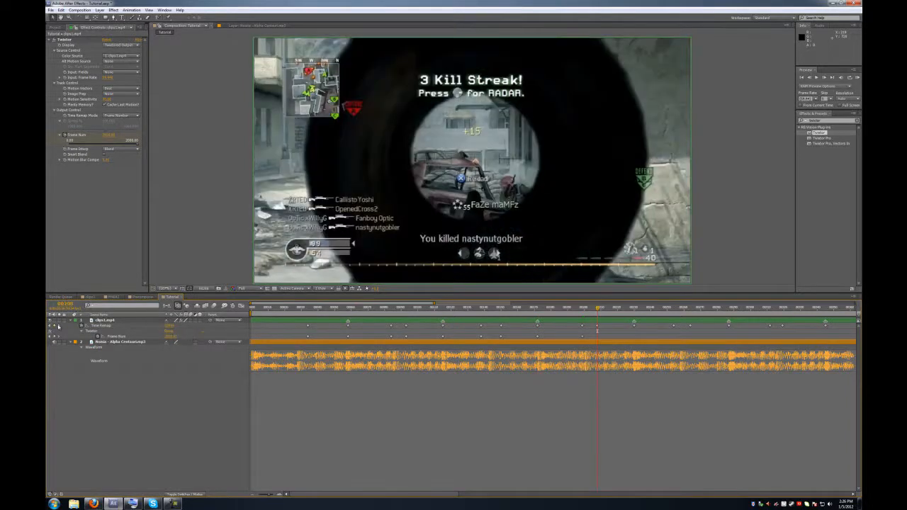
{"action": "left_click", "coordinate": [170, 338]}
{"action": "type", "text": "2096"}
{"action": "key", "text": "Return"}
{"action": "type", "text": "70"}
{"action": "left_click", "coordinate": [189, 337]}
- Set Frame Num to 2200 at the next beat and keyframe the following beats
{"action": "left_click", "coordinate": [60, 325]}
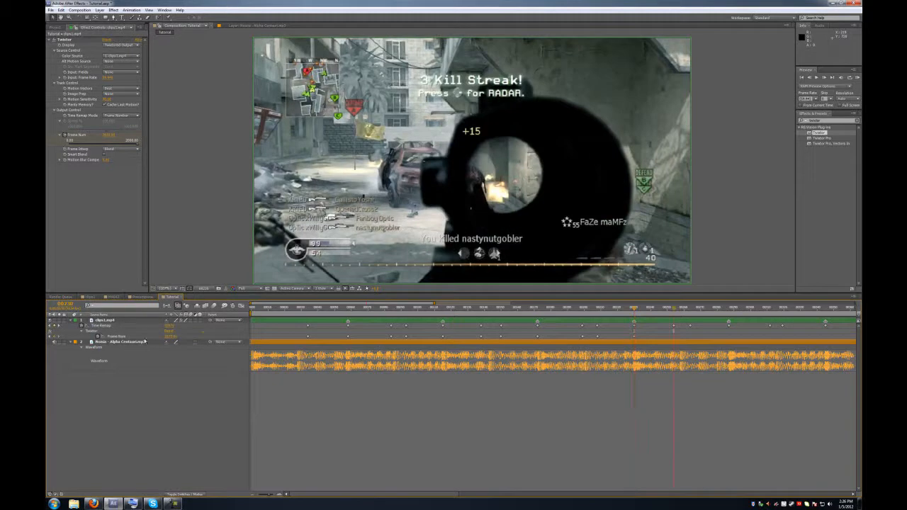
{"action": "left_click", "coordinate": [170, 337]}
{"action": "type", "text": "2200"}
{"action": "left_click", "coordinate": [187, 337]}
{"action": "left_click", "coordinate": [60, 326]}
{"action": "left_click", "coordinate": [170, 336]}
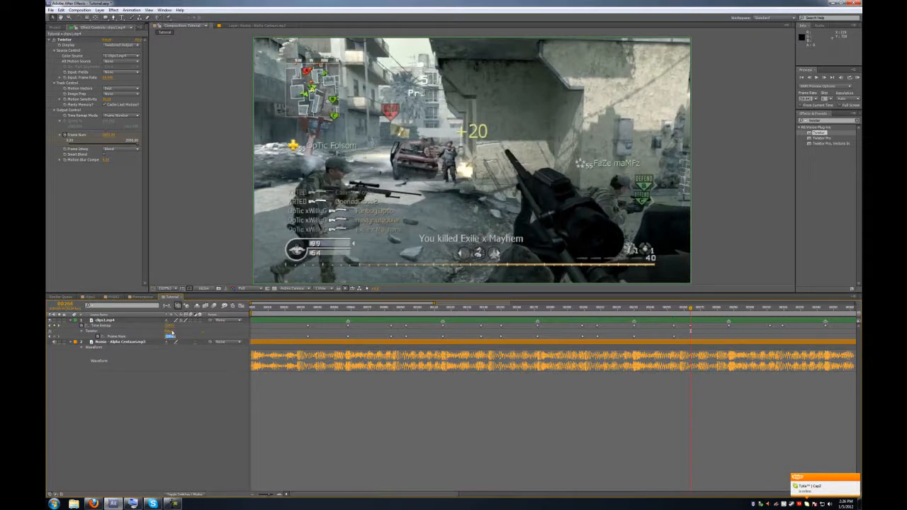
{"action": "left_click", "coordinate": [197, 331]}
{"action": "left_click", "coordinate": [60, 326]}
{"action": "left_click", "coordinate": [170, 336]}
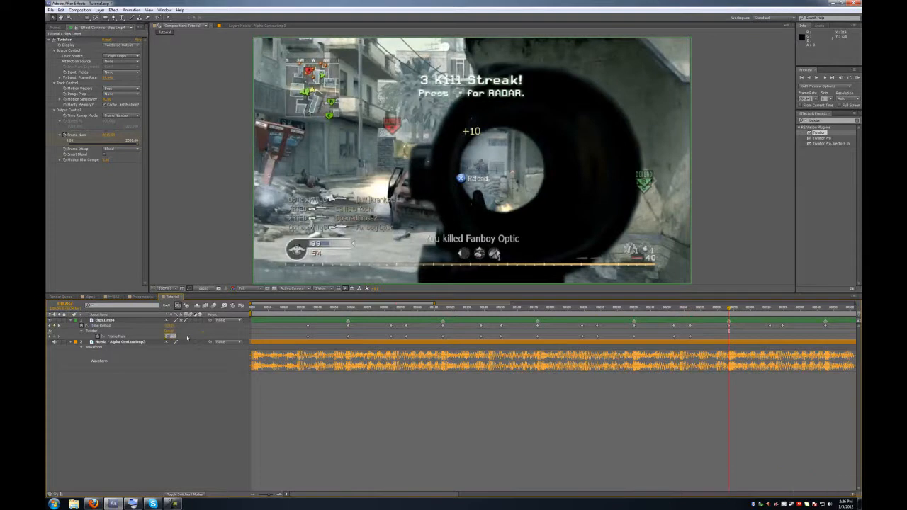
{"action": "left_click", "coordinate": [187, 338]}
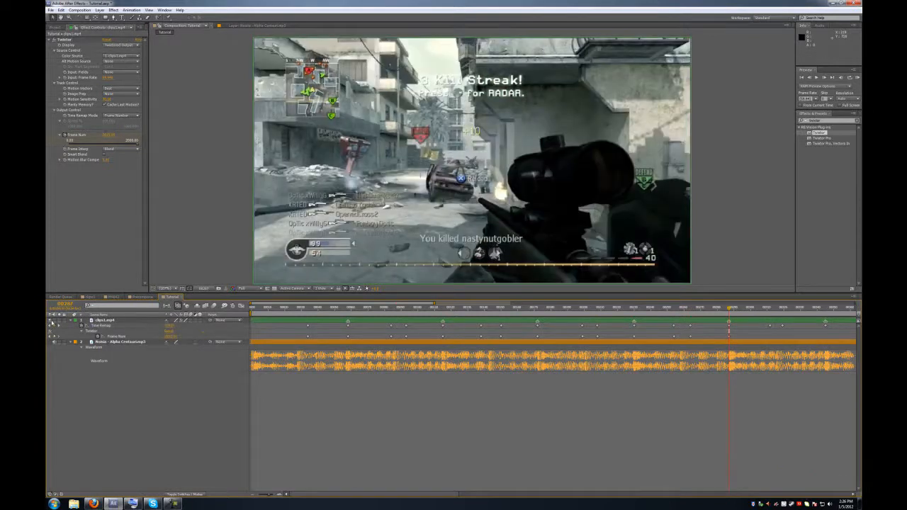
- Continue Frame Num keyframes at the remaining beats up to frame 00373
{"action": "left_click", "coordinate": [170, 336]}
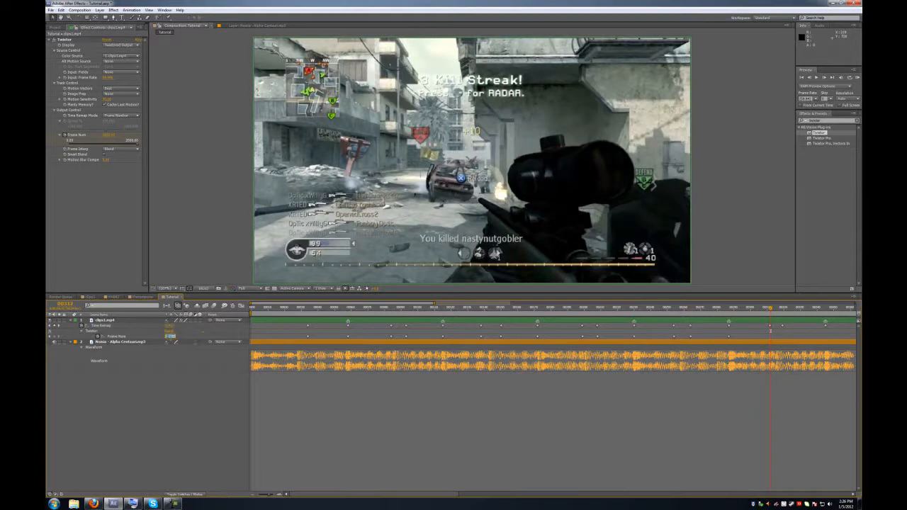
{"action": "left_click", "coordinate": [188, 337]}
{"action": "left_click", "coordinate": [59, 326]}
{"action": "left_click", "coordinate": [170, 336]}
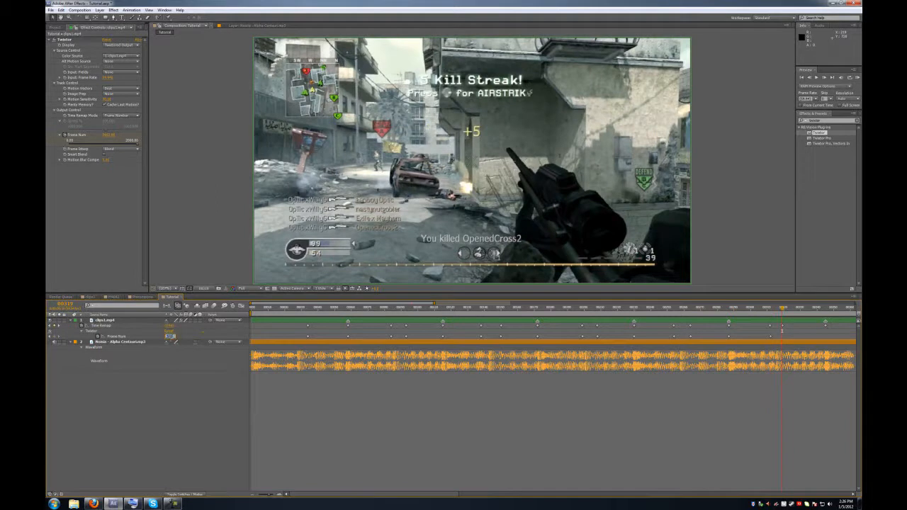
{"action": "left_click", "coordinate": [186, 335]}
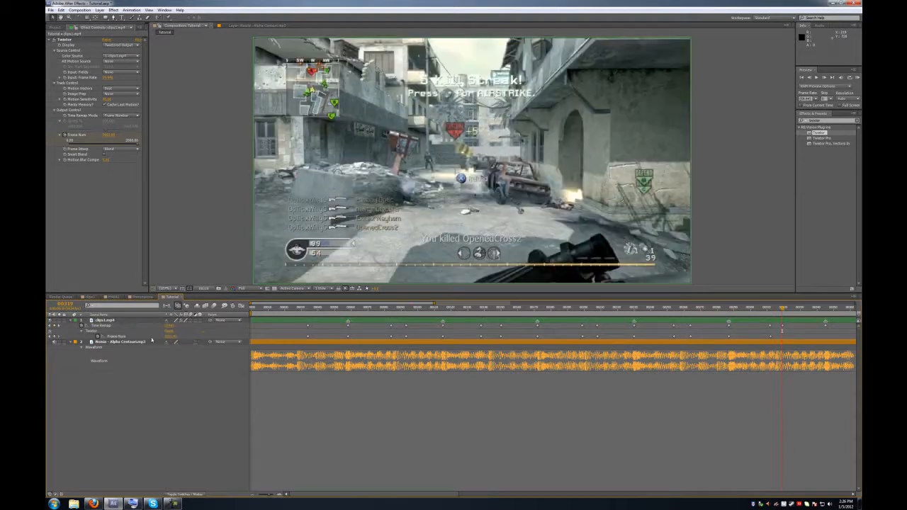
{"action": "left_click", "coordinate": [170, 336]}
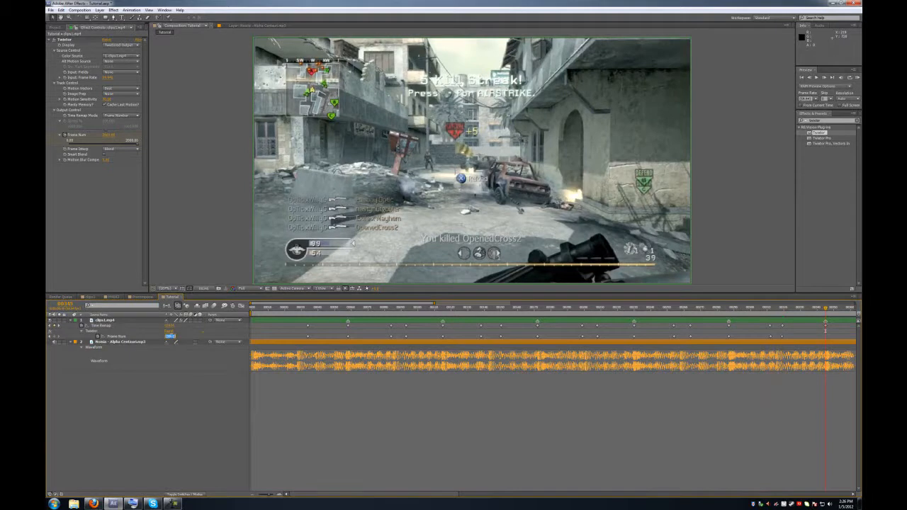
{"action": "left_click", "coordinate": [193, 338]}
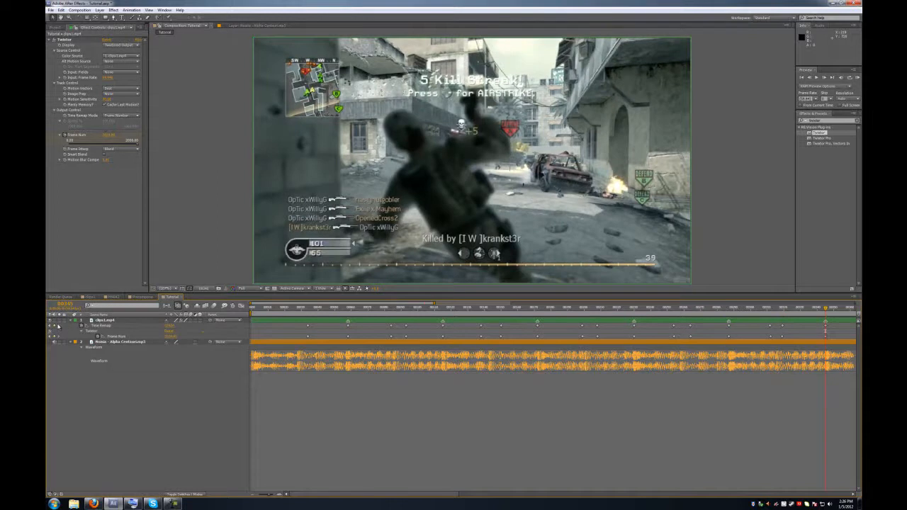
{"action": "left_click", "coordinate": [59, 326]}
{"action": "left_click", "coordinate": [169, 336]}
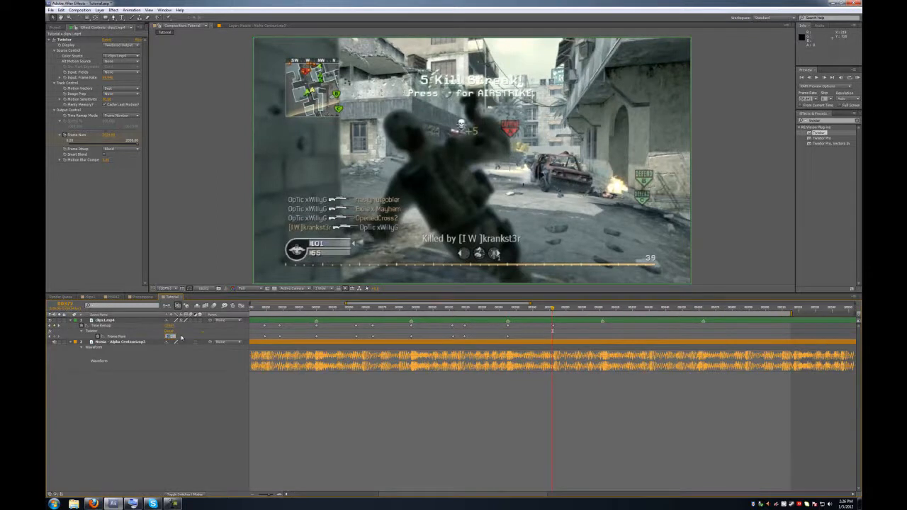
- Commit the last Frame Num values, including the final beat keyframe
{"action": "key", "text": "Return"}
{"action": "left_click", "coordinate": [60, 326]}
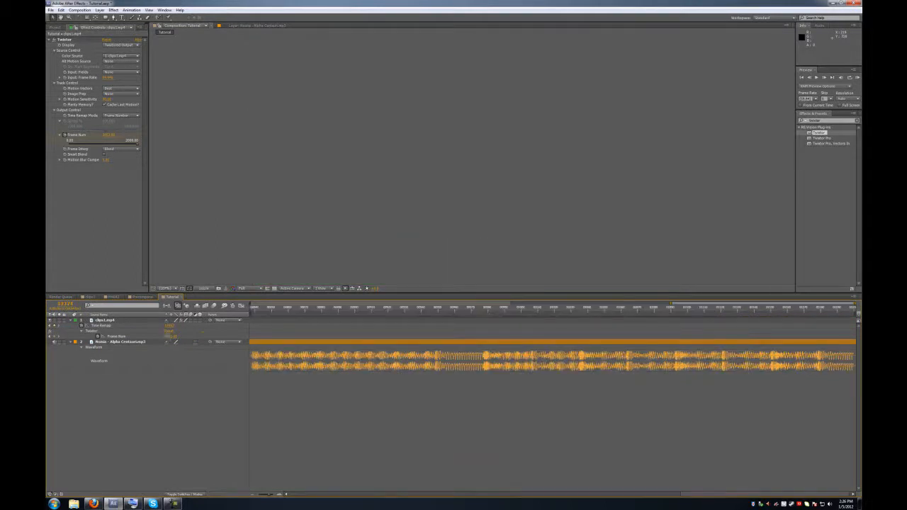
{"action": "left_click", "coordinate": [168, 336]}
{"action": "left_click", "coordinate": [187, 339]}
- Zoom out, collapse the property rows, and frame-step the opening beats to check the warped blends
{"action": "left_click_drag", "start_coordinate": [286, 498], "coordinate": [262, 494]}
{"action": "left_click_drag", "start_coordinate": [408, 310], "coordinate": [343, 310]}
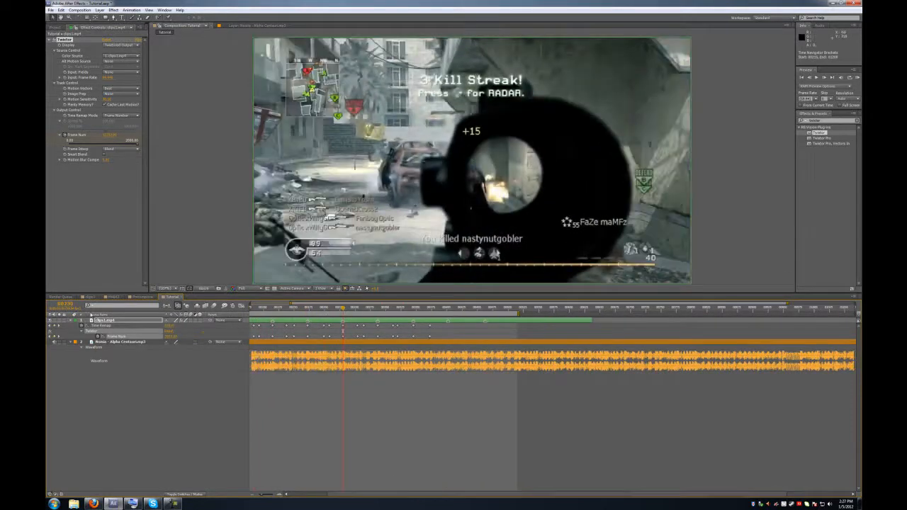
{"action": "left_click", "coordinate": [77, 330]}
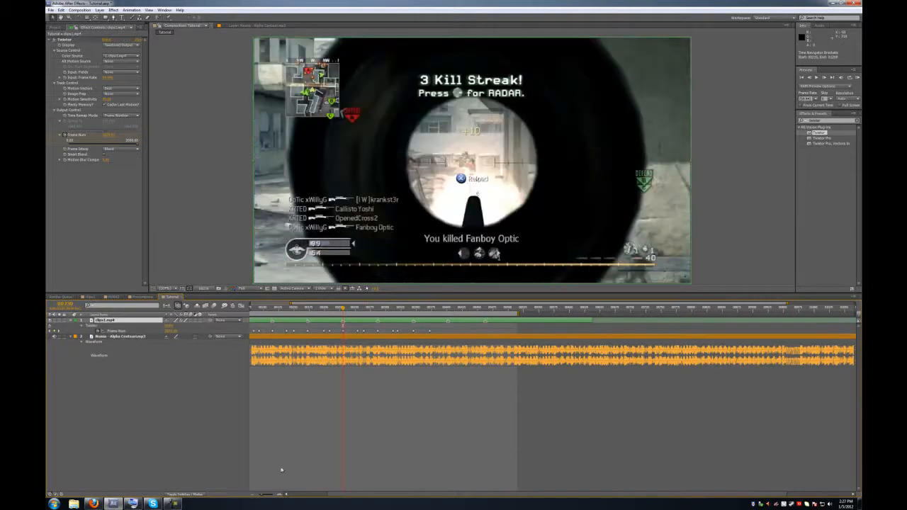
{"action": "left_click_drag", "start_coordinate": [350, 496], "coordinate": [286, 486]}
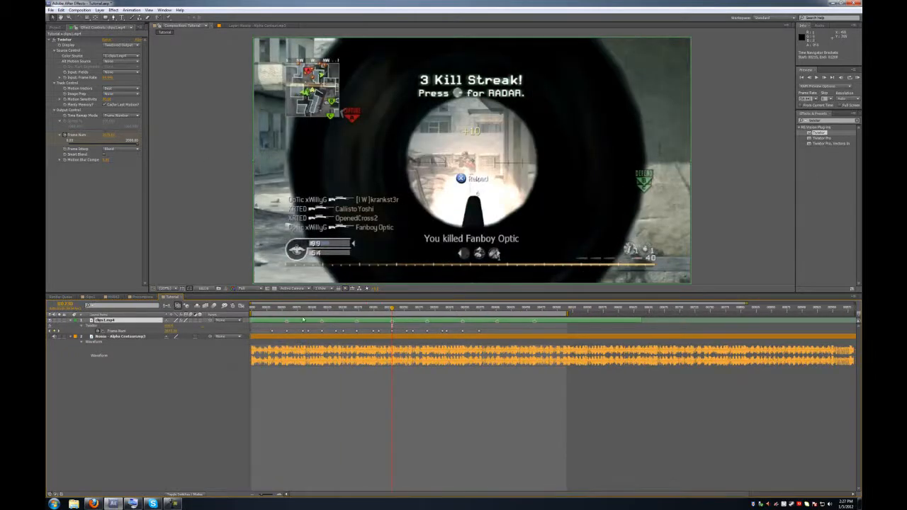
{"action": "left_click", "coordinate": [278, 309]}
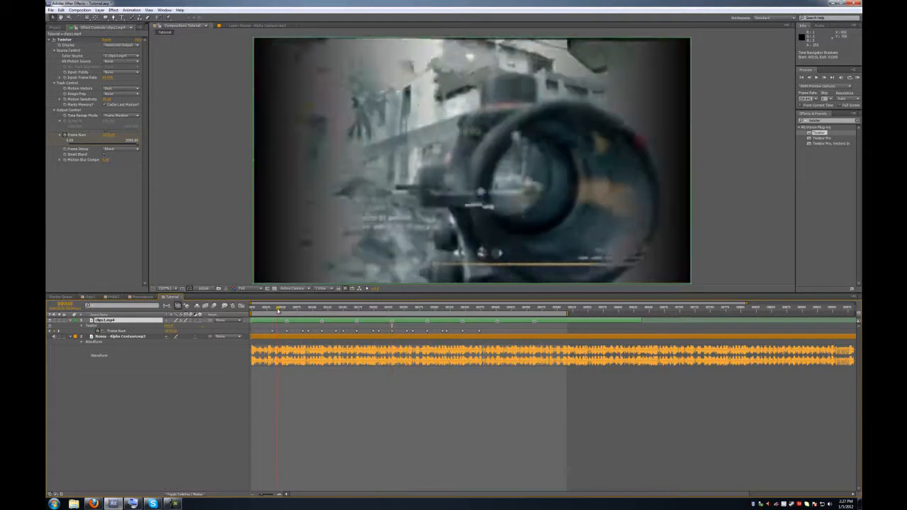
{"action": "left_click_drag", "start_coordinate": [278, 310], "coordinate": [278, 310]}
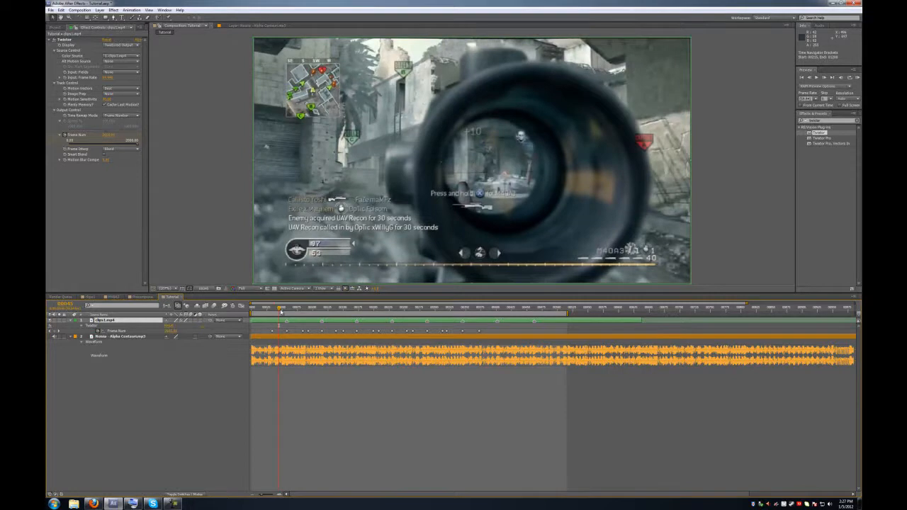
{"action": "left_click", "coordinate": [279, 309]}
{"action": "key", "text": "Page_Down"}
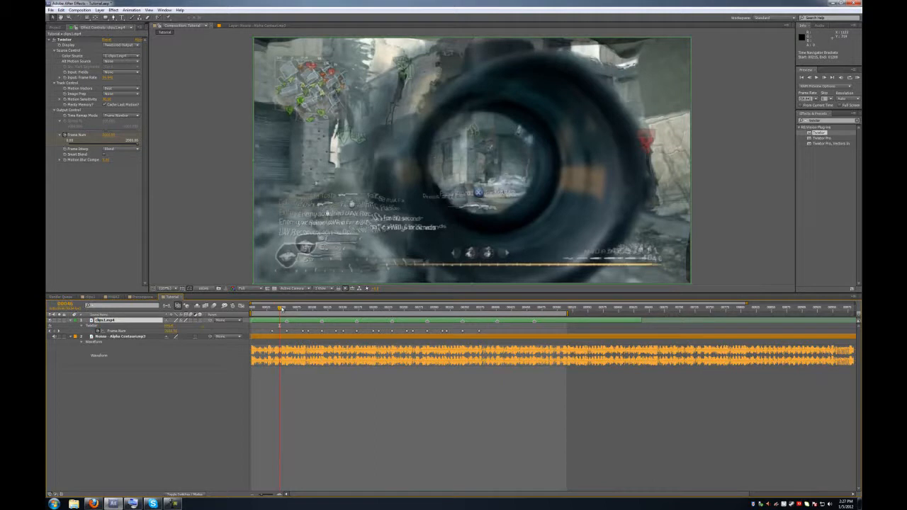
{"action": "left_click_drag", "start_coordinate": [259, 310], "coordinate": [242, 309]}
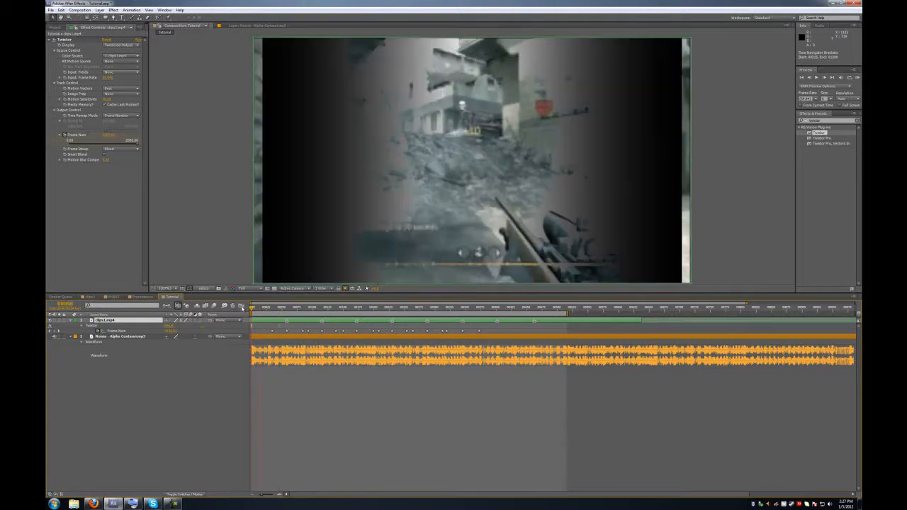
- Pre-compose the clips1.mp4 layer into a new composition named Precomp and open it
{"action": "right_click", "coordinate": [260, 323]}
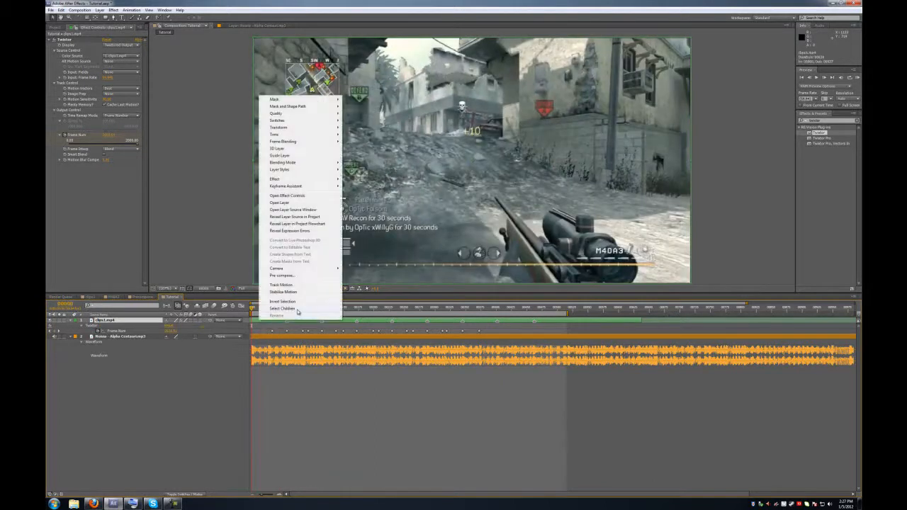
{"action": "left_click", "coordinate": [283, 276]}
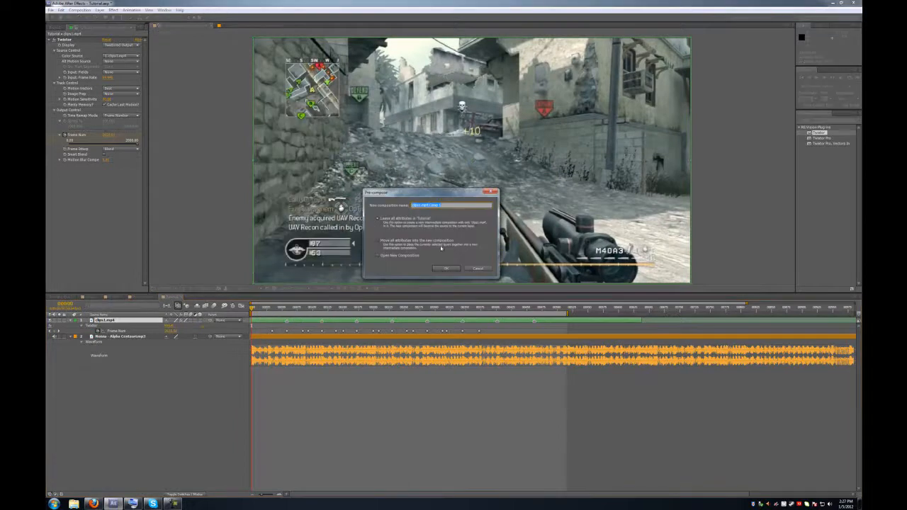
{"action": "type", "text": "comp"}
{"action": "key", "text": "Return"}
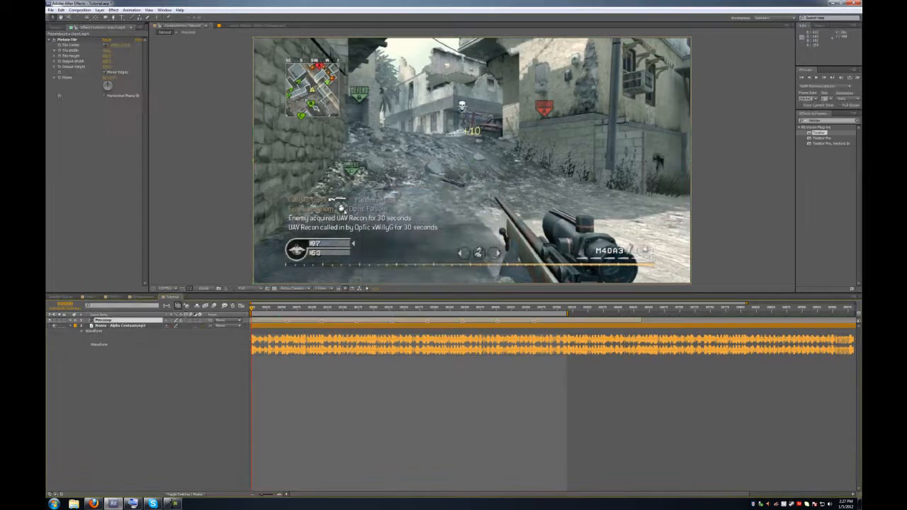
{"action": "double_click", "coordinate": [130, 322]}
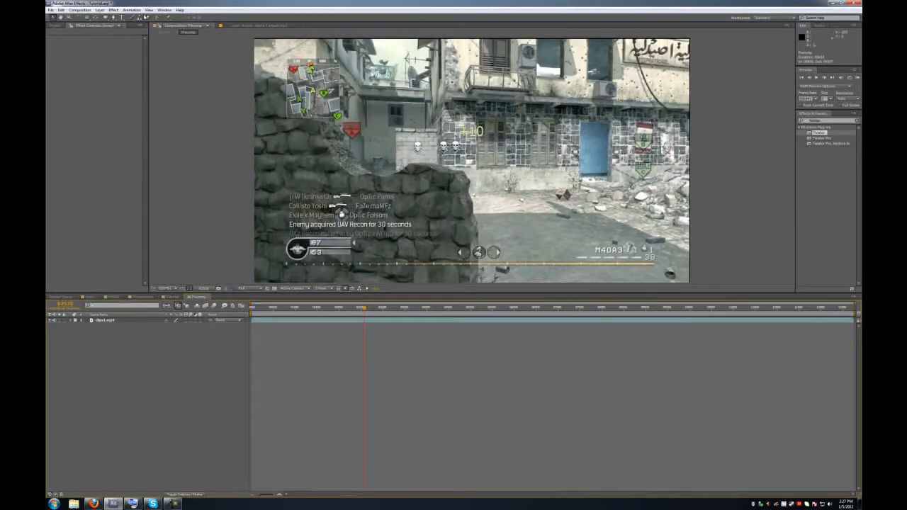
- Enlarge the Precomp composition's width in Composition Settings
{"action": "left_click", "coordinate": [90, 10]}
{"action": "left_click", "coordinate": [98, 27]}
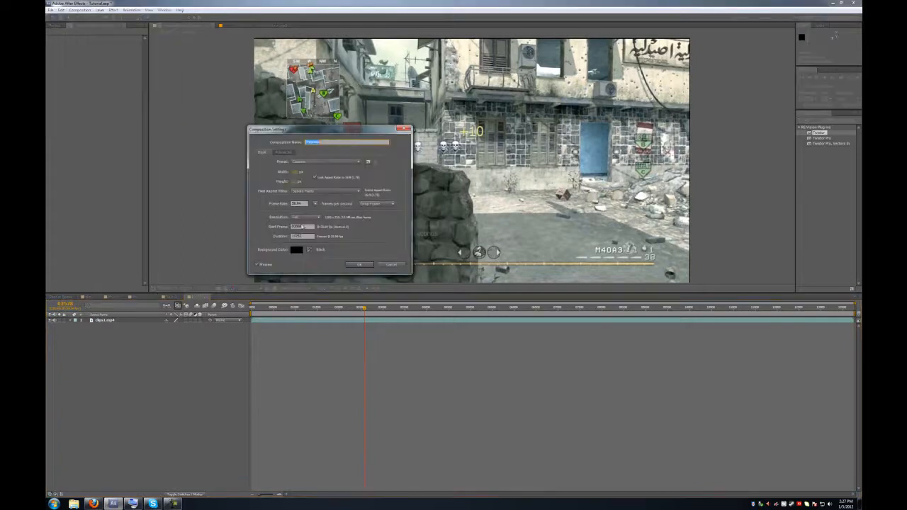
{"action": "left_click", "coordinate": [299, 172]}
{"action": "key", "text": "Return"}
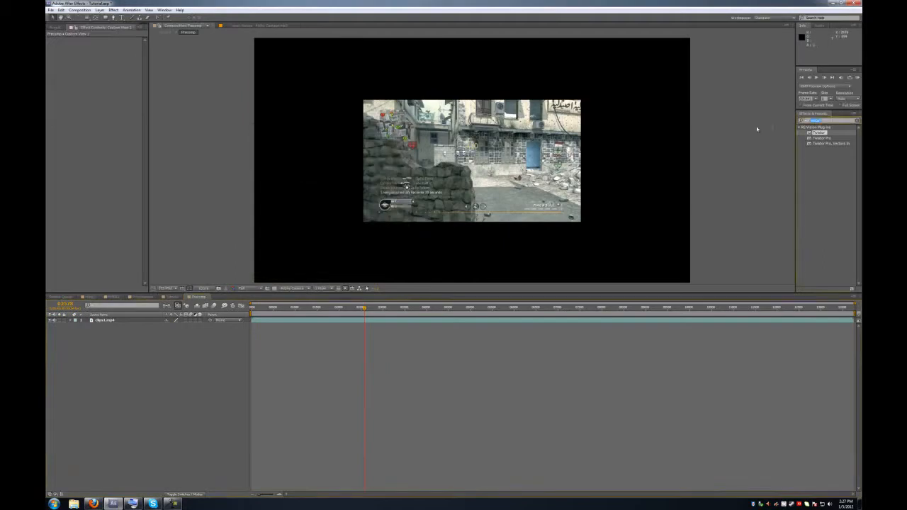
- Apply Motion Tile to clips1.mp4 with Output Width and Height 200 and Mirror Edges on
{"action": "type", "text": "motion"}
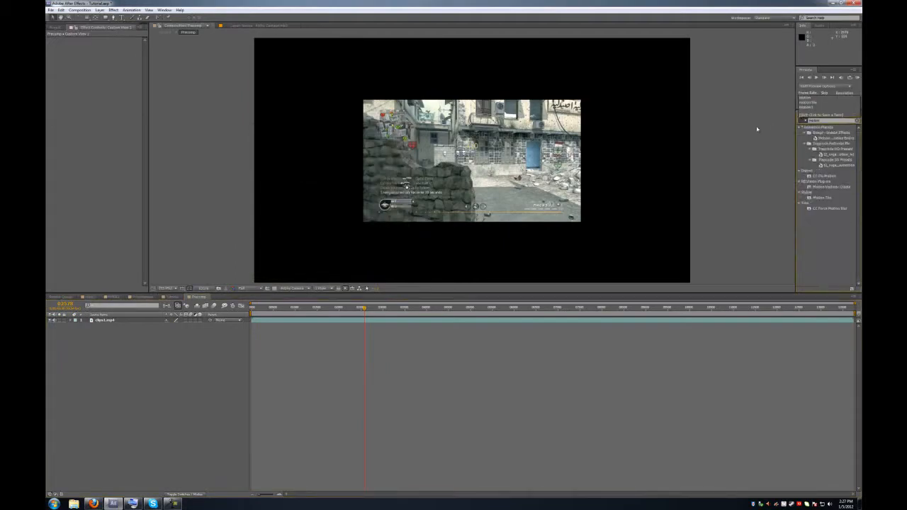
{"action": "left_click_drag", "start_coordinate": [813, 197], "coordinate": [277, 324]}
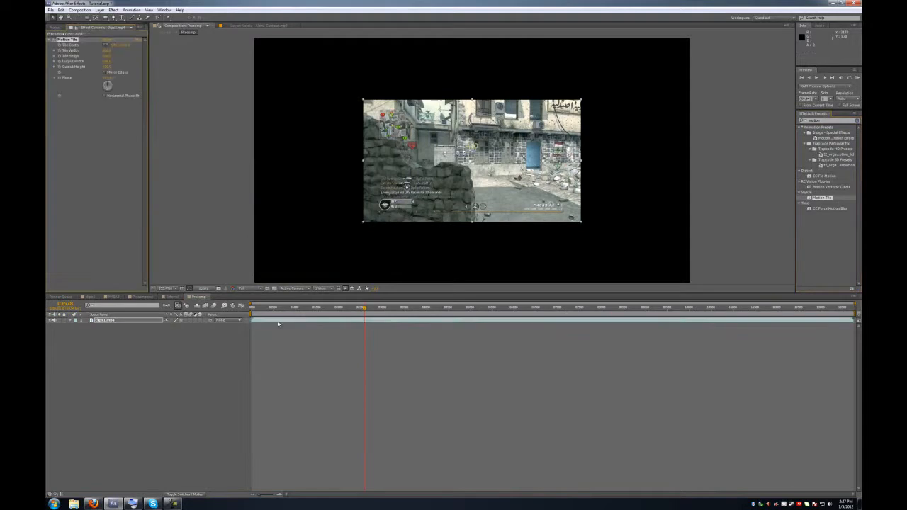
{"action": "left_click", "coordinate": [108, 62]}
{"action": "type", "text": "200"}
{"action": "key", "text": "Tab"}
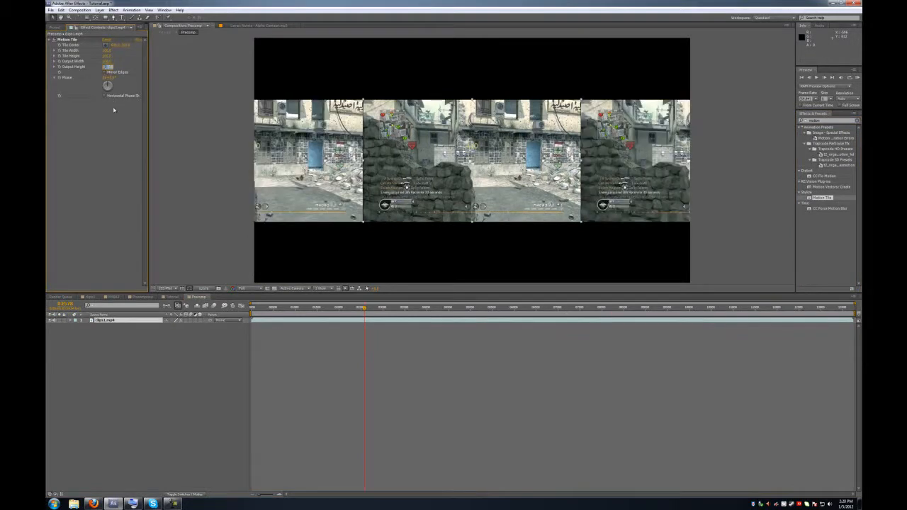
{"action": "type", "text": "200"}
{"action": "key", "text": "Return"}
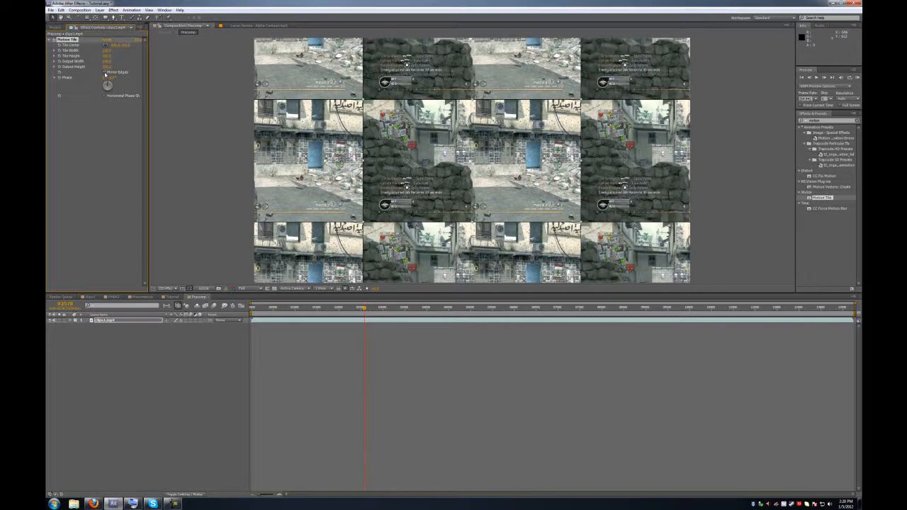
{"action": "left_click", "coordinate": [105, 73]}
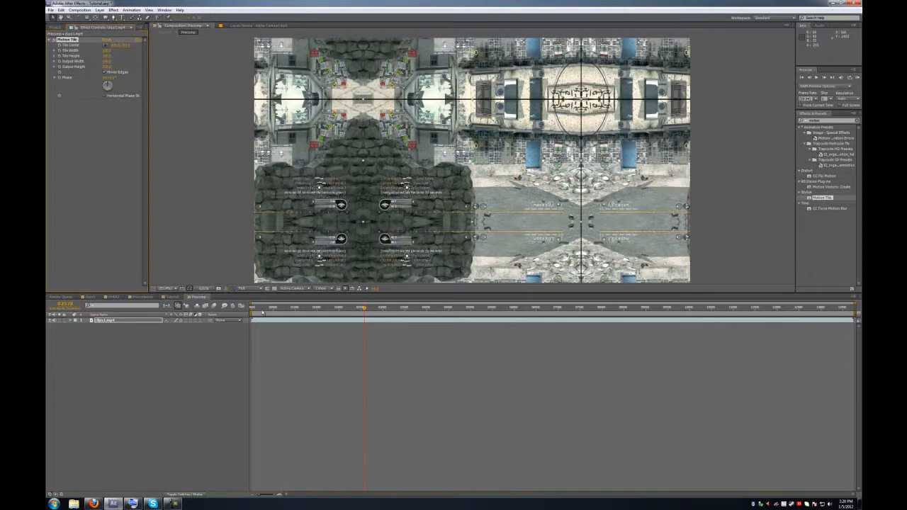
{"action": "left_click", "coordinate": [170, 297]}
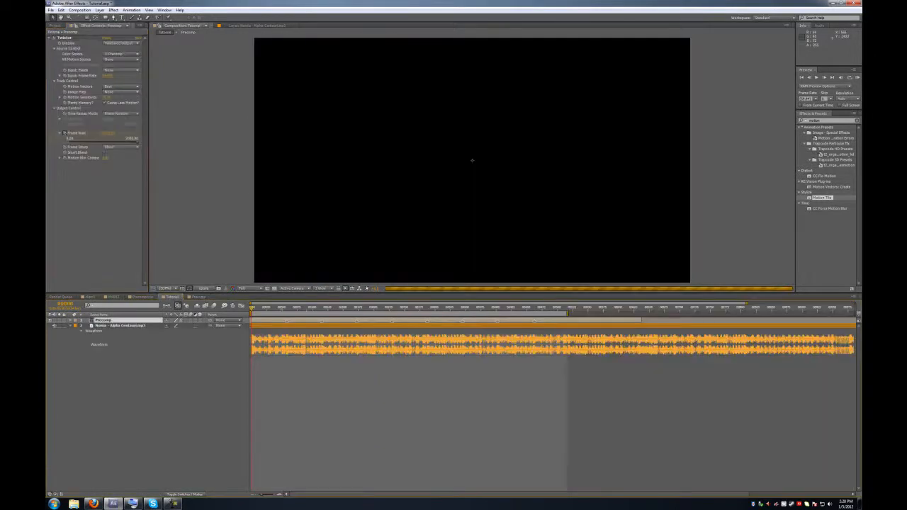
- Play back and scrub the Tutorial edit, then switch to the sound-effect composition
{"action": "key", "text": "space"}
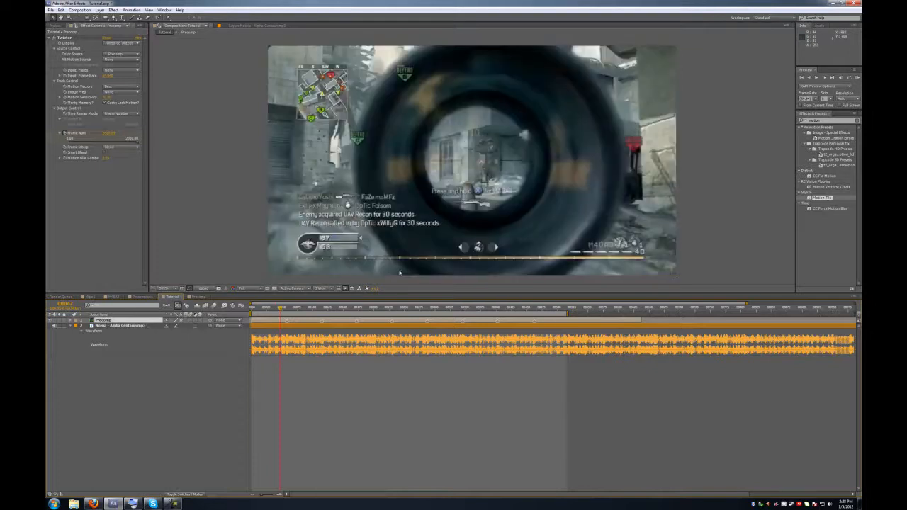
{"action": "left_click_drag", "start_coordinate": [309, 311], "coordinate": [330, 312]}
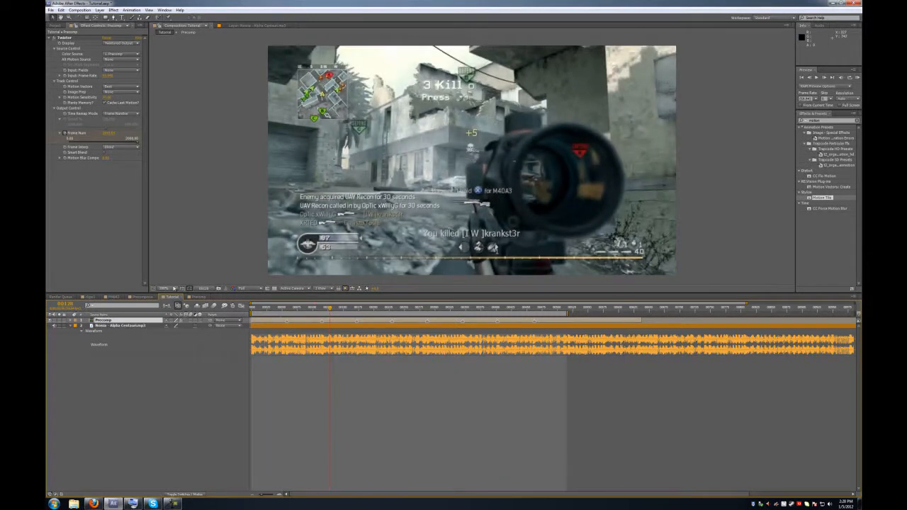
{"action": "left_click", "coordinate": [111, 296]}
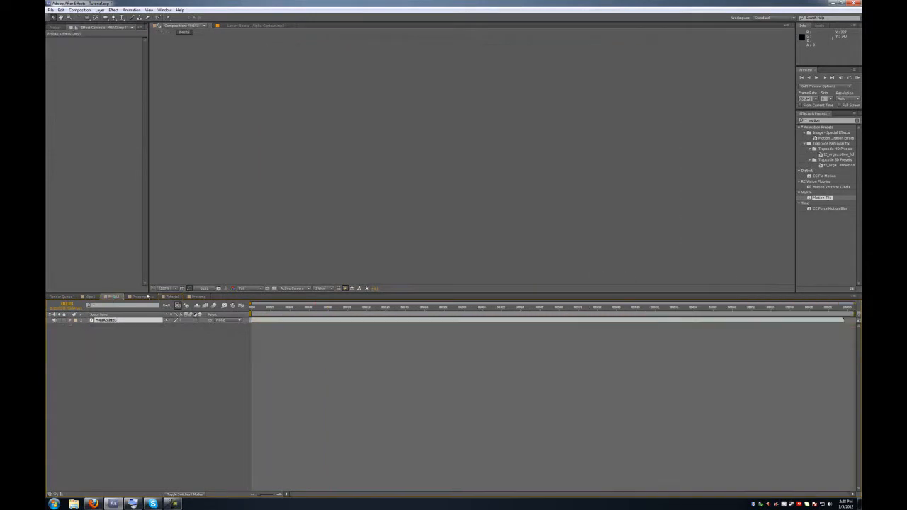
- Drag the M40A3 comp from the Project panel into the Tutorial timeline
{"action": "left_click", "coordinate": [54, 28]}
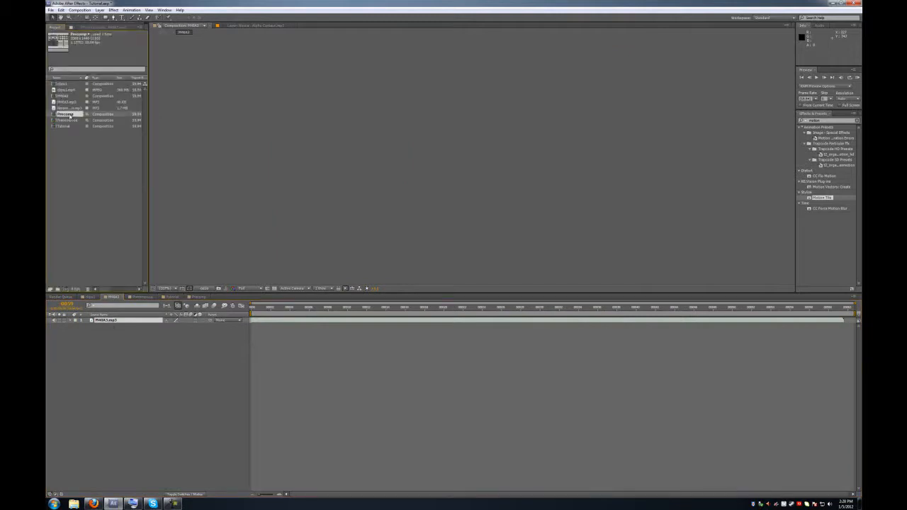
{"action": "left_click", "coordinate": [190, 296]}
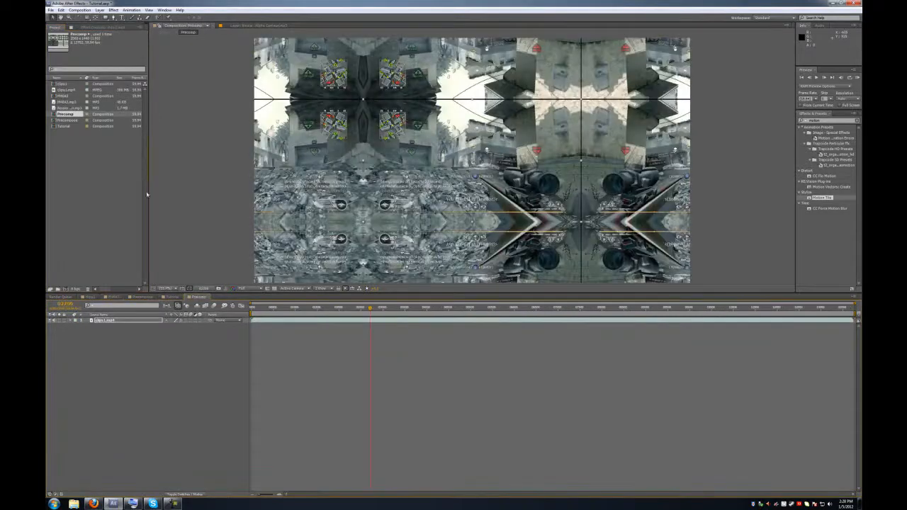
{"action": "left_click", "coordinate": [176, 297]}
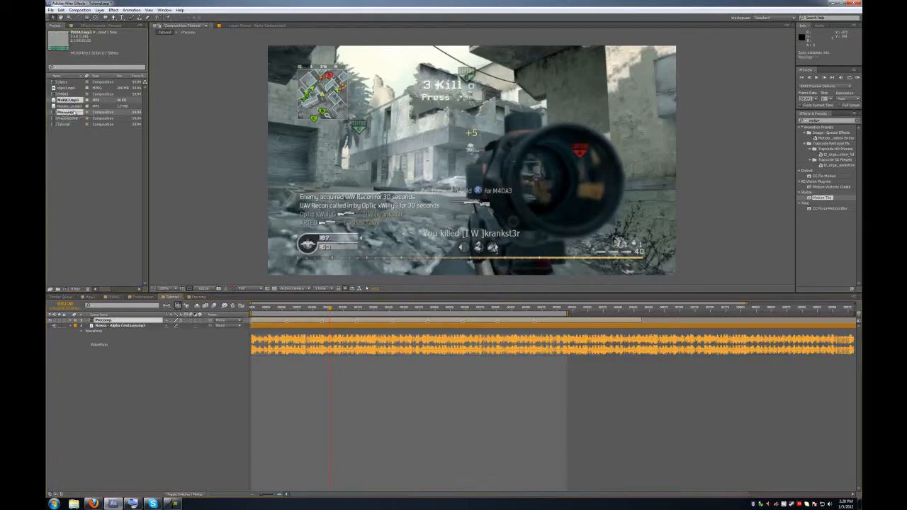
{"action": "left_click_drag", "start_coordinate": [62, 94], "coordinate": [287, 358]}
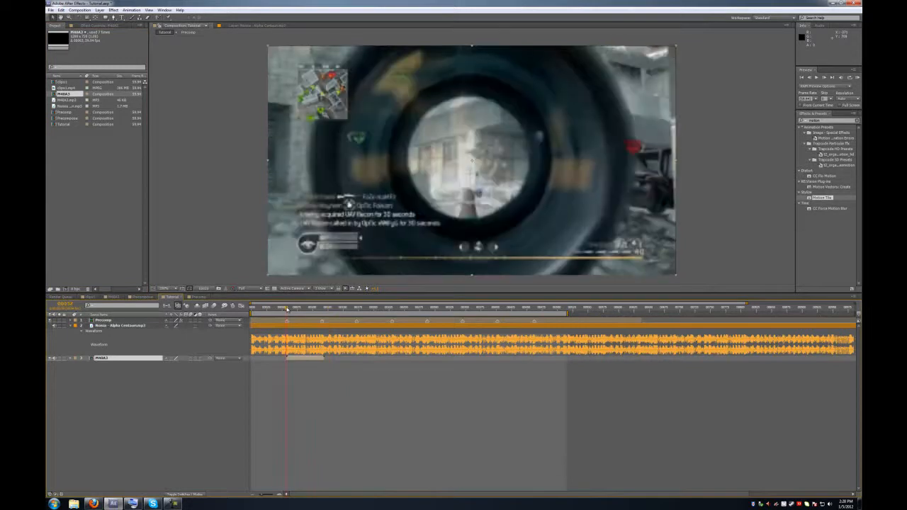
- Place M40A3 sound layers at the first three beat markers
{"action": "left_click_drag", "start_coordinate": [290, 361], "coordinate": [291, 362]}
{"action": "left_click", "coordinate": [323, 308]}
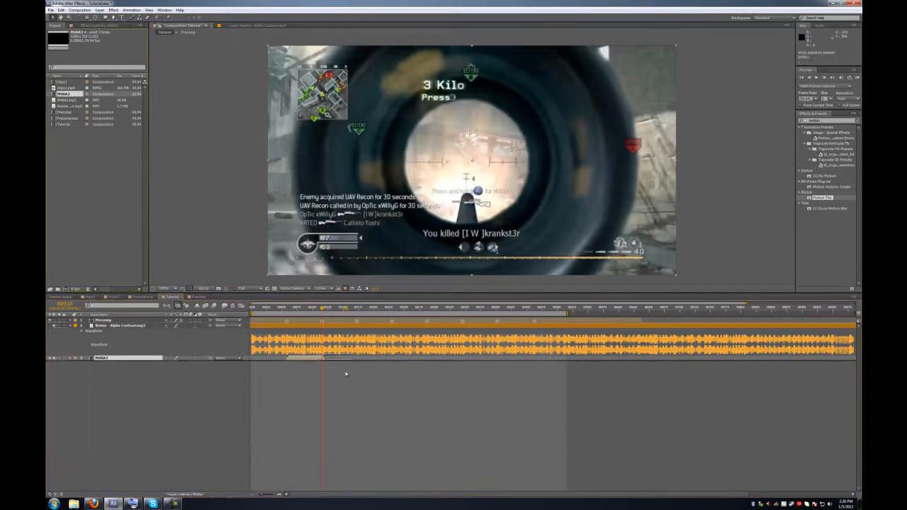
{"action": "left_click_drag", "start_coordinate": [322, 384], "coordinate": [323, 383]}
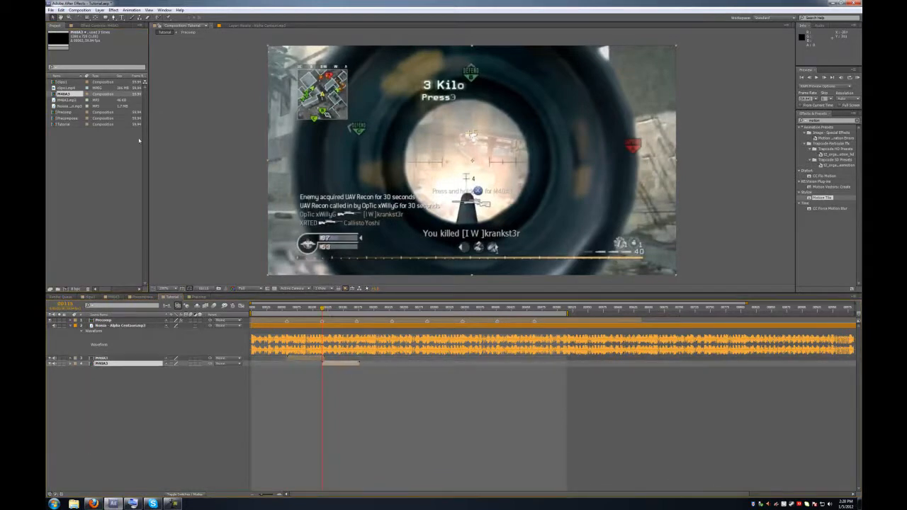
{"action": "left_click", "coordinate": [355, 309]}
{"action": "left_click_drag", "start_coordinate": [355, 311], "coordinate": [358, 309]}
{"action": "left_click_drag", "start_coordinate": [71, 94], "coordinate": [357, 397]}
- Add three more M40A3 layers on the following beats, completing six staggered layers
{"action": "left_click_drag", "start_coordinate": [394, 311], "coordinate": [392, 310]}
{"action": "left_click_drag", "start_coordinate": [66, 93], "coordinate": [393, 419]}
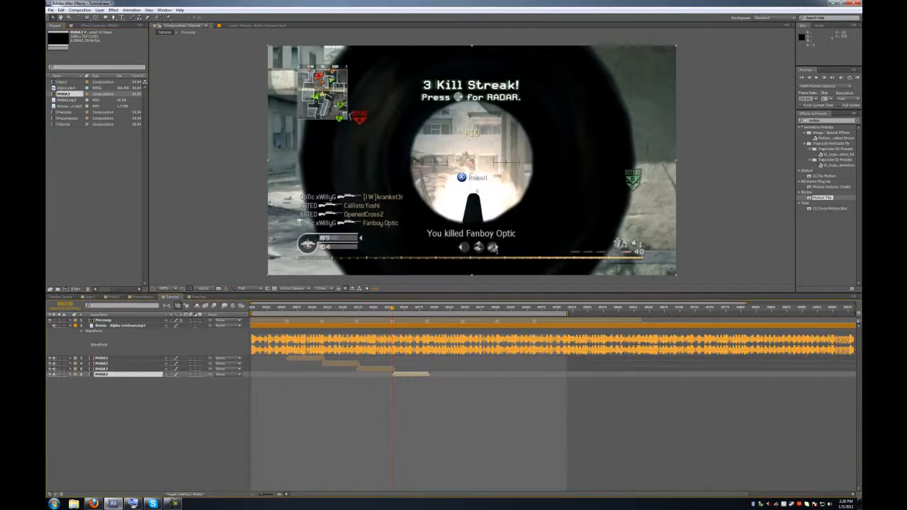
{"action": "key", "text": "o"}
{"action": "left_click_drag", "start_coordinate": [68, 95], "coordinate": [427, 414]}
{"action": "left_click_drag", "start_coordinate": [467, 308], "coordinate": [464, 309]}
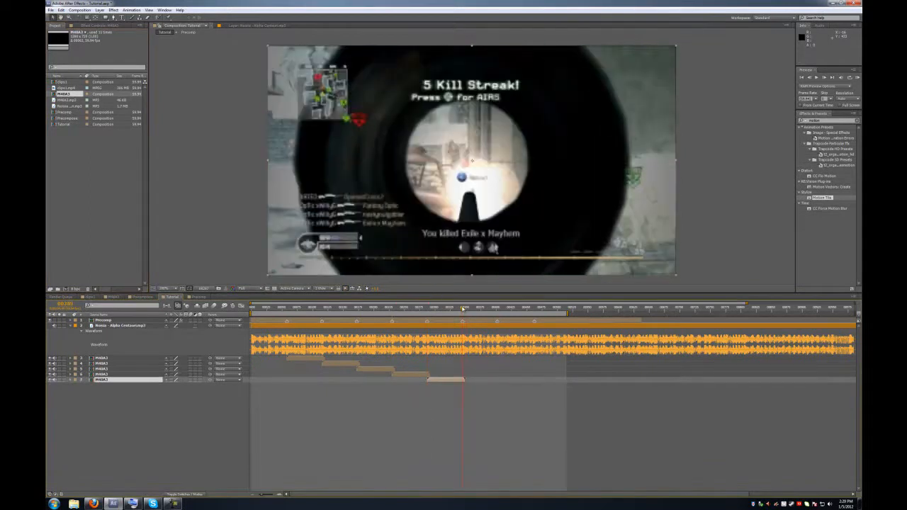
{"action": "left_click_drag", "start_coordinate": [64, 95], "coordinate": [463, 433]}
{"action": "left_click", "coordinate": [499, 309]}
- Preview the stacked sound layers, then open the M40A3 composition
{"action": "key", "text": "space"}
{"action": "left_click_drag", "start_coordinate": [455, 314], "coordinate": [221, 315]}
{"action": "left_click", "coordinate": [116, 433]}
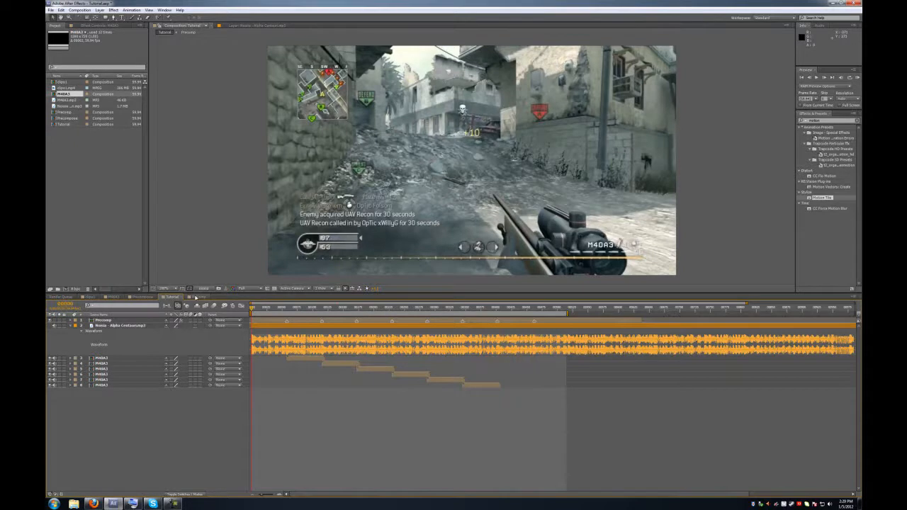
{"action": "left_click", "coordinate": [114, 297]}
- Inspect the M40A3.mp3 gun sound's waveform and audio levels while previewing and scrubbing
{"action": "key", "text": "l"}
{"action": "key", "text": "l"}
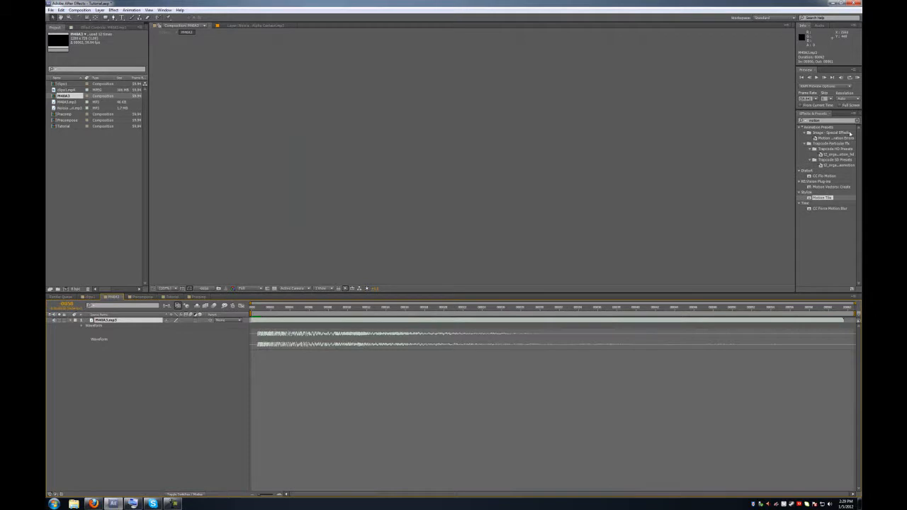
{"action": "left_click", "coordinate": [857, 78]}
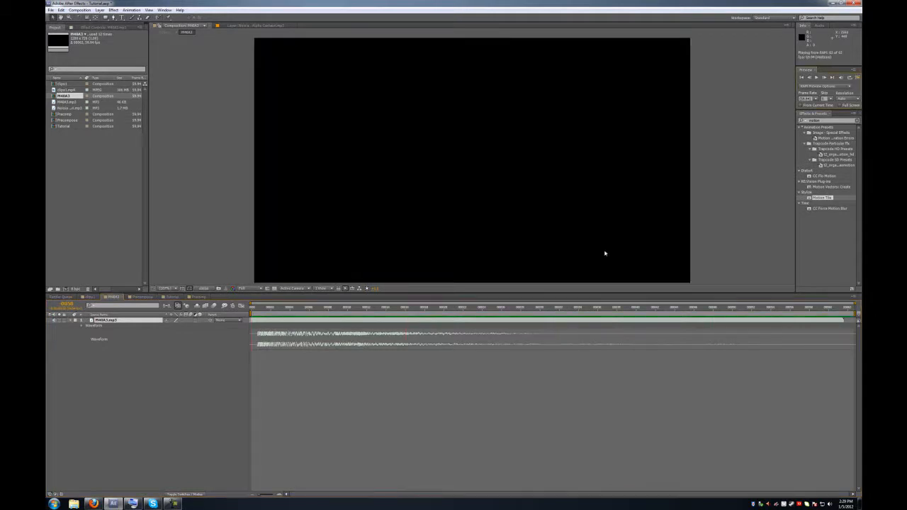
{"action": "left_click", "coordinate": [511, 313]}
{"action": "left_click_drag", "start_coordinate": [534, 313], "coordinate": [452, 322]}
{"action": "left_click_drag", "start_coordinate": [546, 332], "coordinate": [448, 314]}
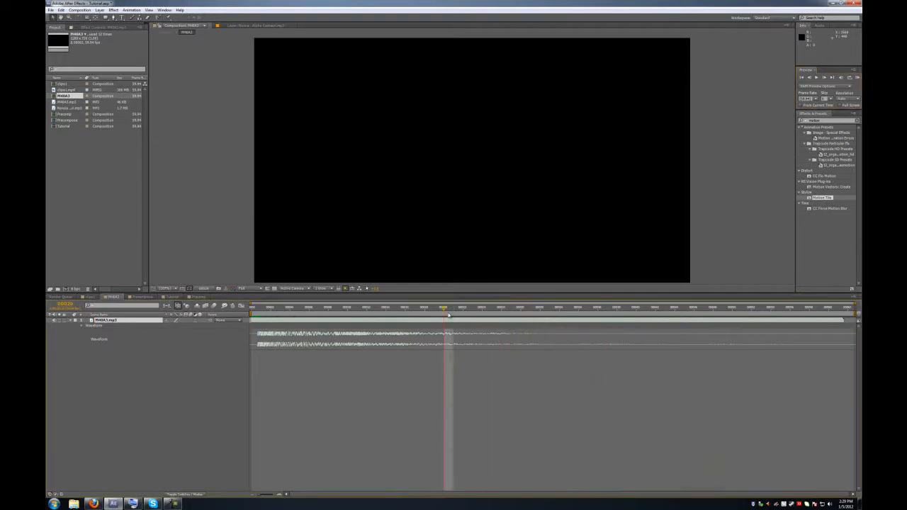
{"action": "left_click", "coordinate": [108, 322]}
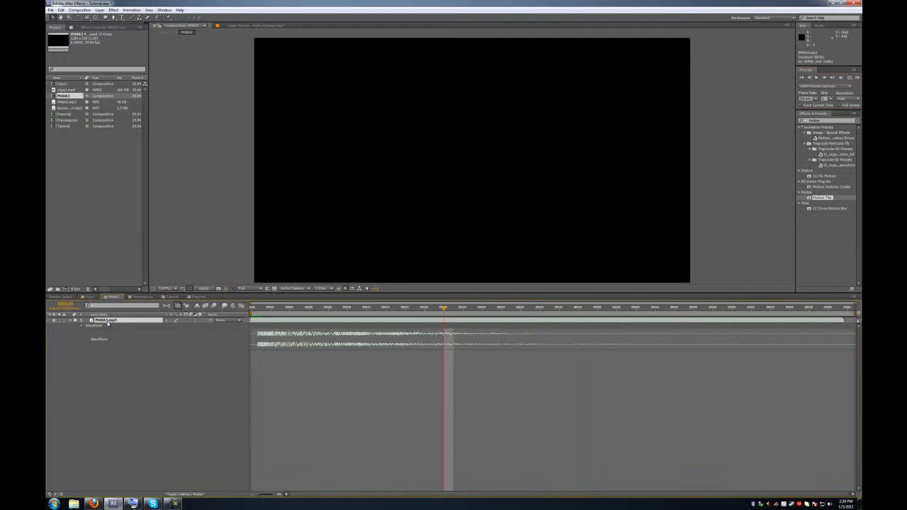
{"action": "left_click", "coordinate": [71, 324]}
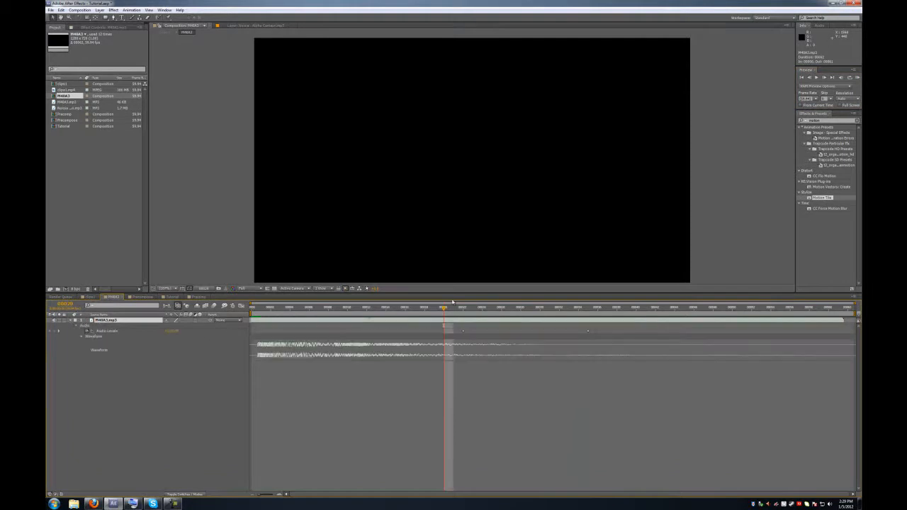
{"action": "left_click_drag", "start_coordinate": [455, 311], "coordinate": [550, 323]}
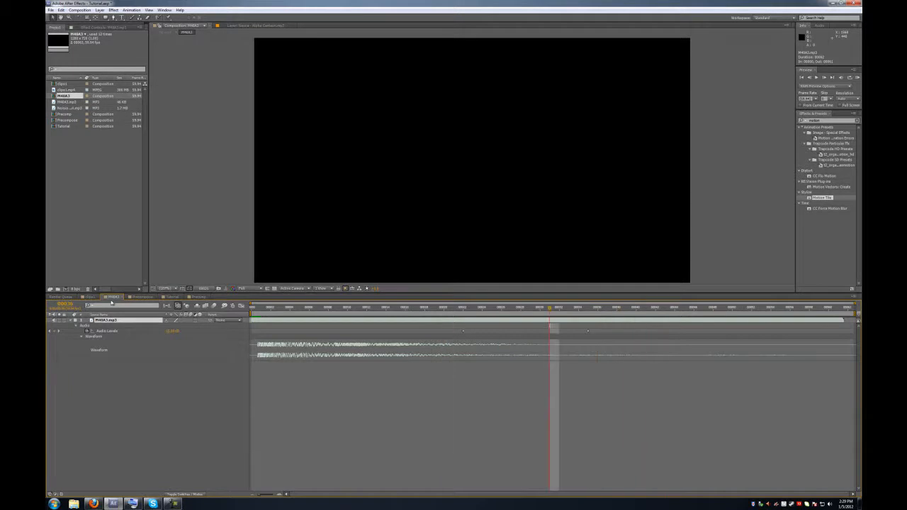
- Preview the Tutorial edit with its sound effects, then return to the start
{"action": "left_click", "coordinate": [88, 296]}
{"action": "left_click", "coordinate": [858, 79]}
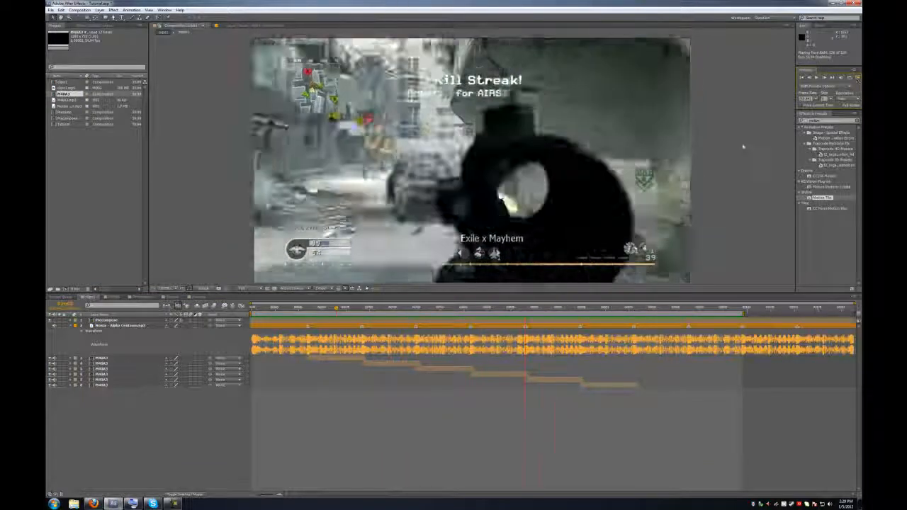
{"action": "key", "text": "space"}
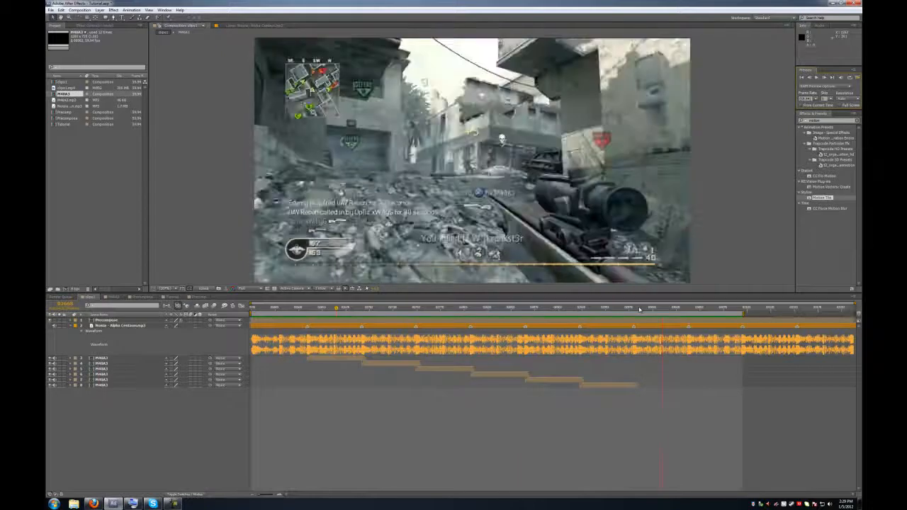
{"action": "left_click", "coordinate": [253, 309]}
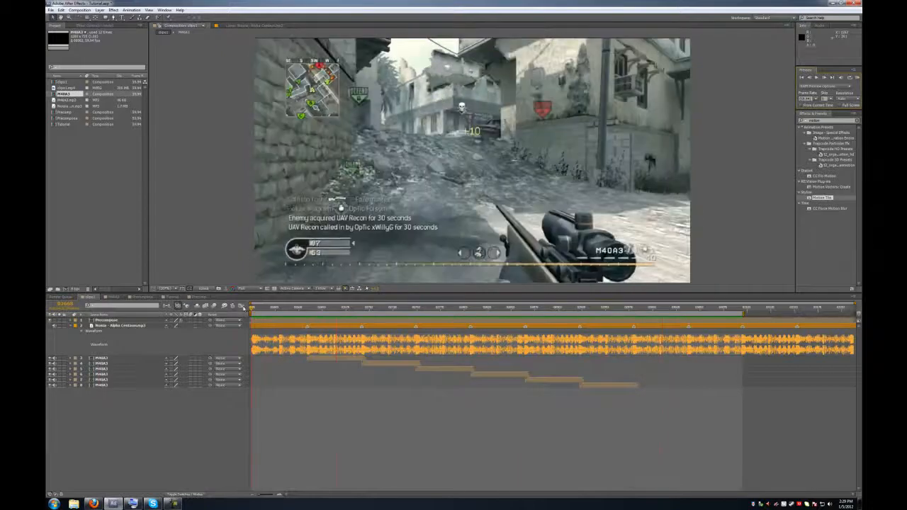